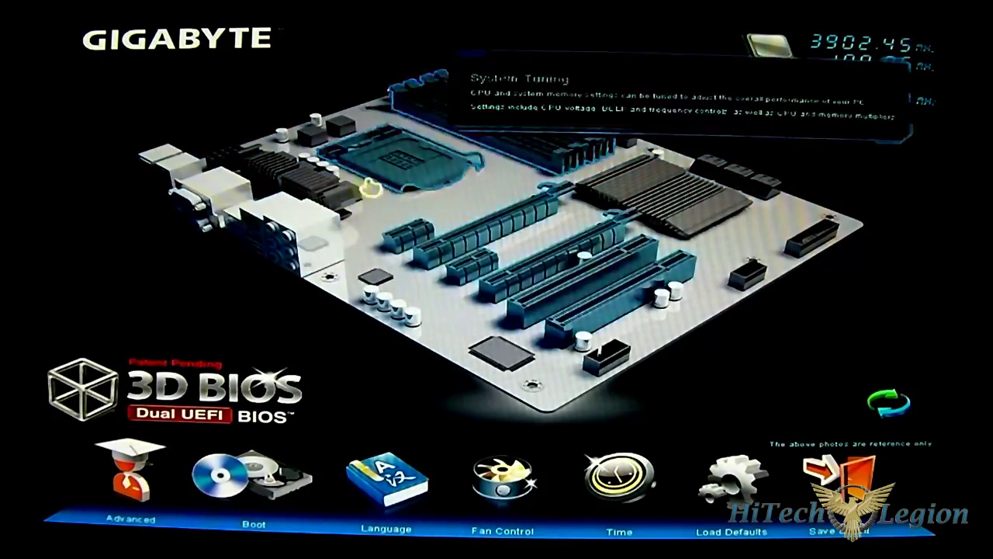
Step: Read the info box for a board region in the 3D BIOS motherboard view
{"action": "mouse_move", "coordinate": [310, 203]}
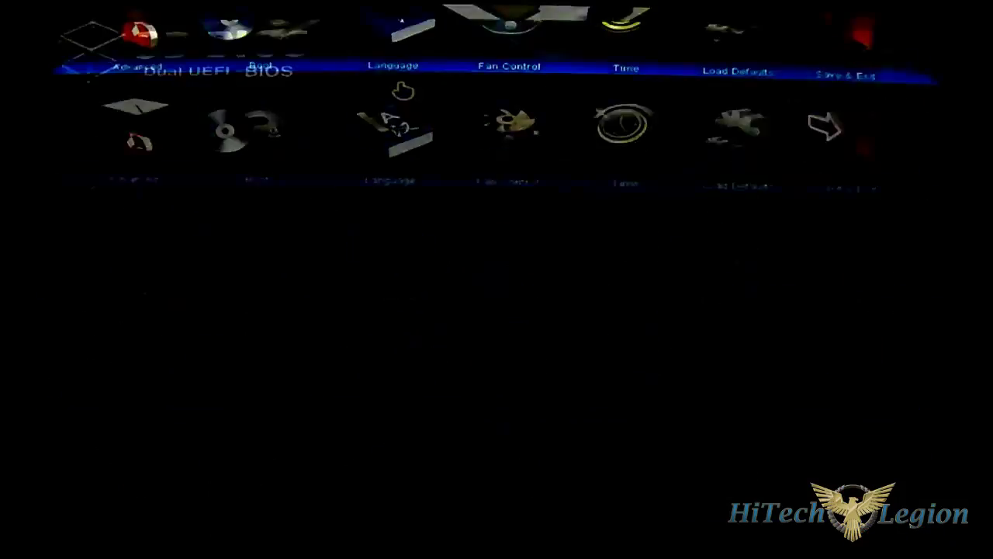
Step: Review the M.I.T. Current Status details page
{"action": "key", "text": "Down"}
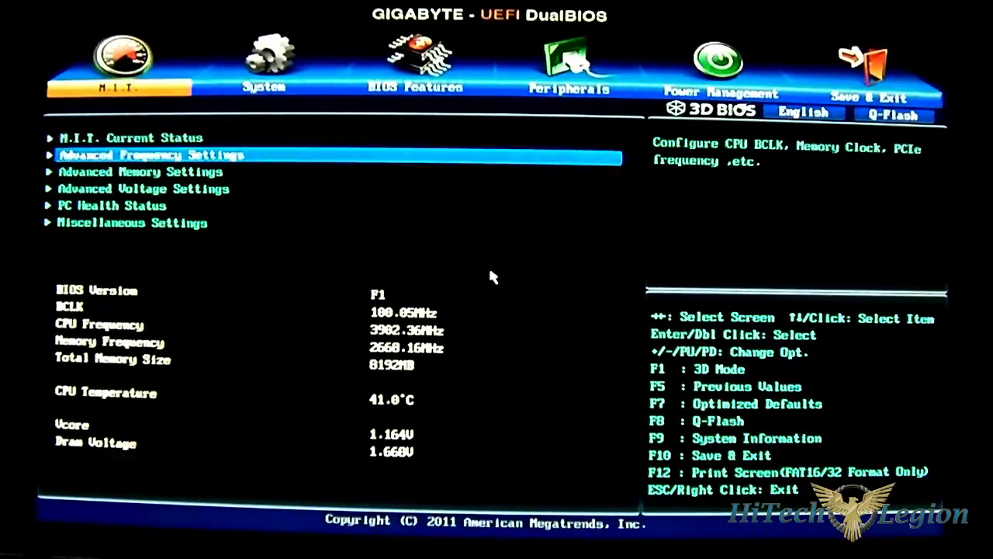
{"action": "key", "text": "Up"}
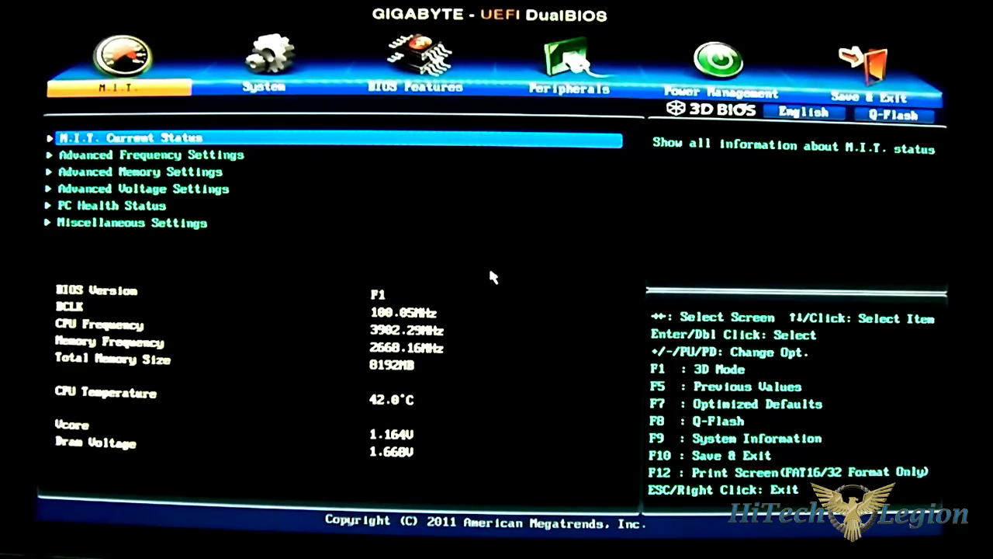
{"action": "key", "text": "Return"}
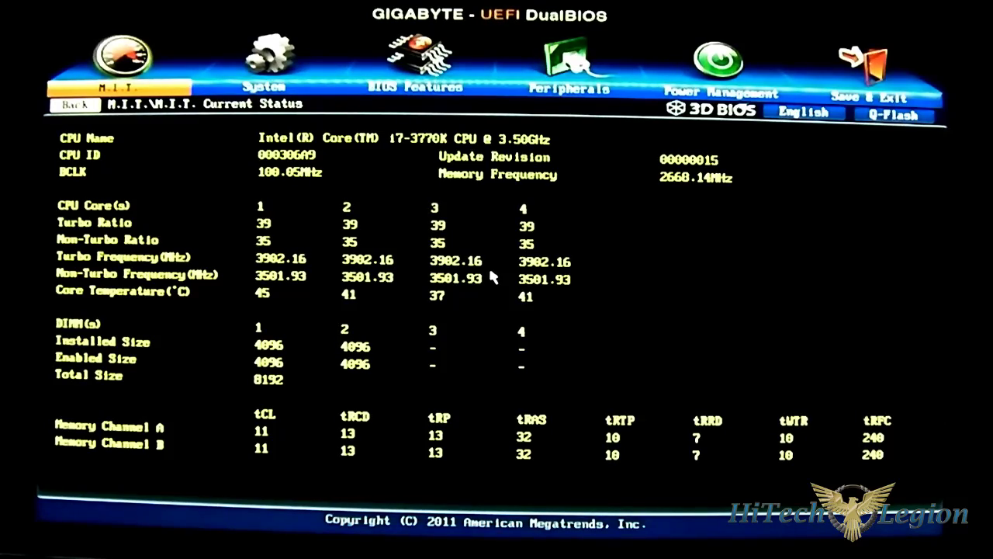
{"action": "key", "text": "Escape"}
Step: Browse Advanced CPU Core Features: Core Current Limit, CPU Cores, Hyper-Threading, C3/C6, C1E, Turbo Boost
{"action": "key", "text": "Down"}
{"action": "key", "text": "Return"}
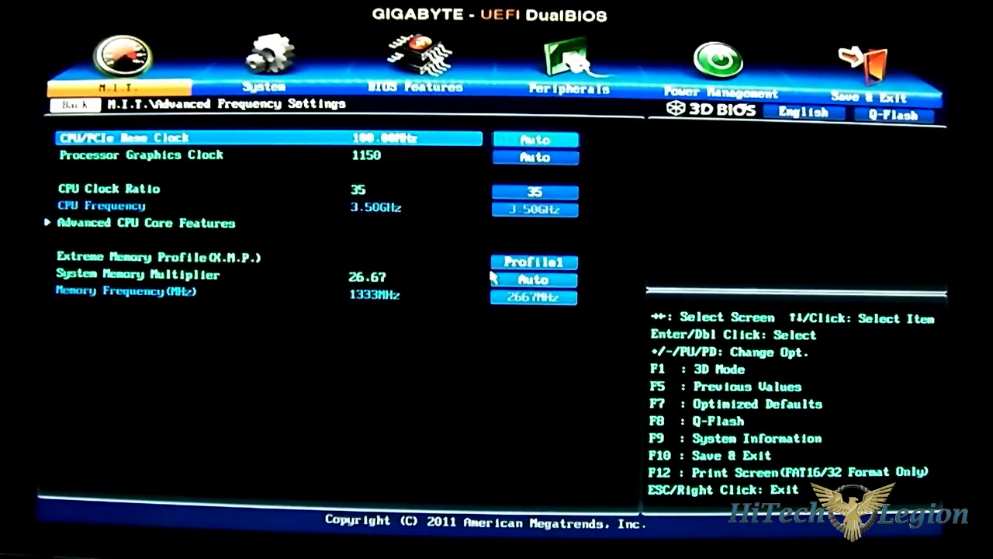
{"action": "key", "text": "Down"}
{"action": "key", "text": "Down"}
{"action": "key", "text": "Down"}
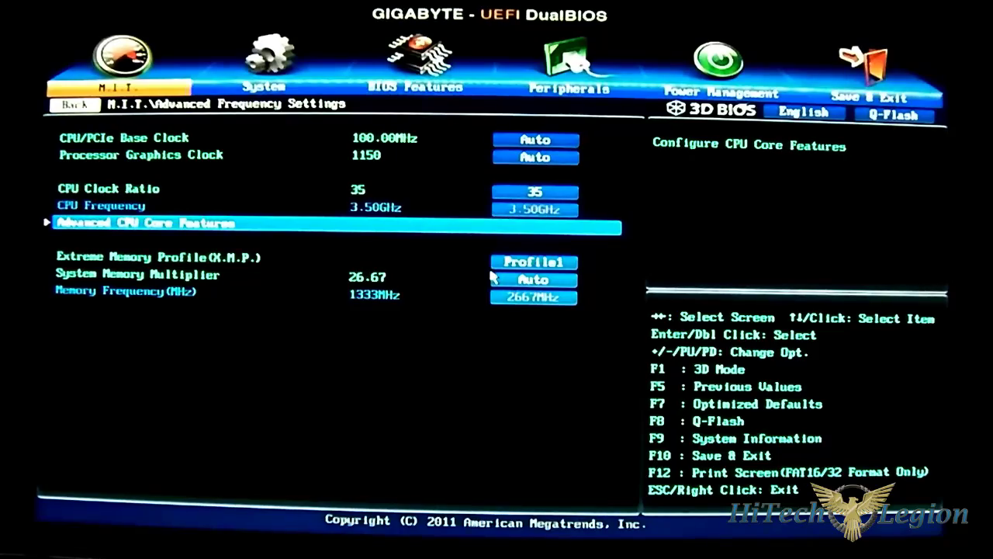
{"action": "key", "text": "Return"}
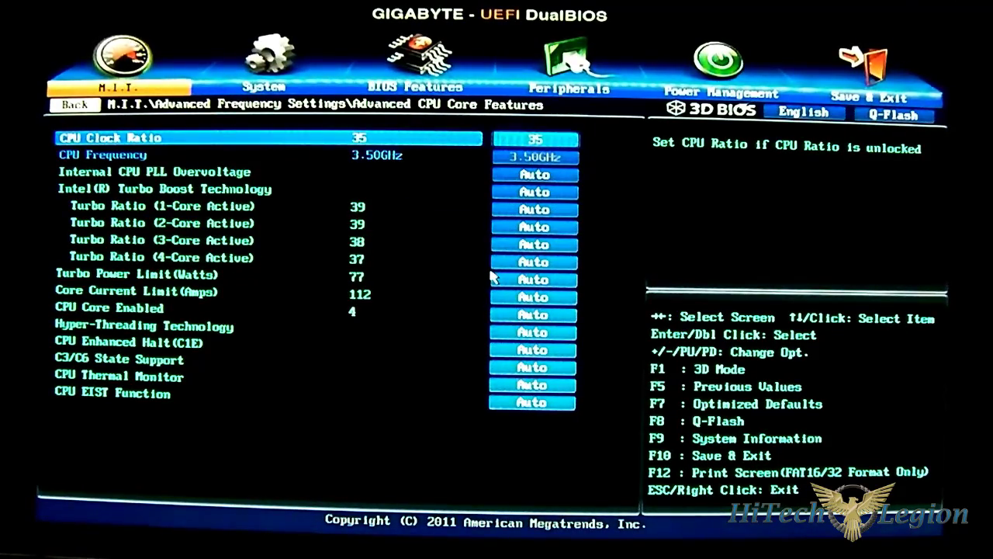
{"action": "key", "text": "Down"}
{"action": "key", "text": "Down"}
{"action": "key", "text": "Down"}
{"action": "key", "text": "Down"}
{"action": "key", "text": "Down"}
{"action": "key", "text": "Down"}
{"action": "key", "text": "Down"}
{"action": "key", "text": "Down"}
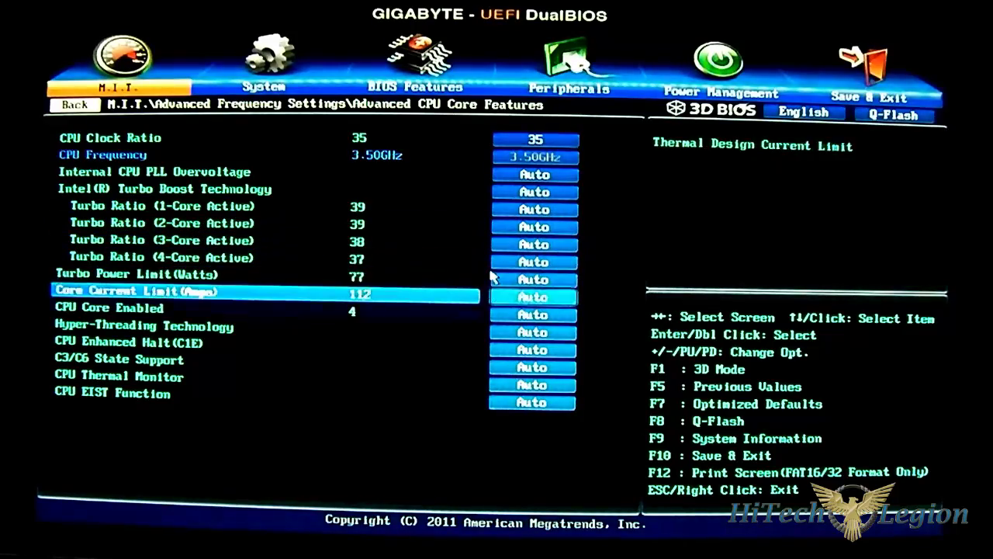
{"action": "key", "text": "Down"}
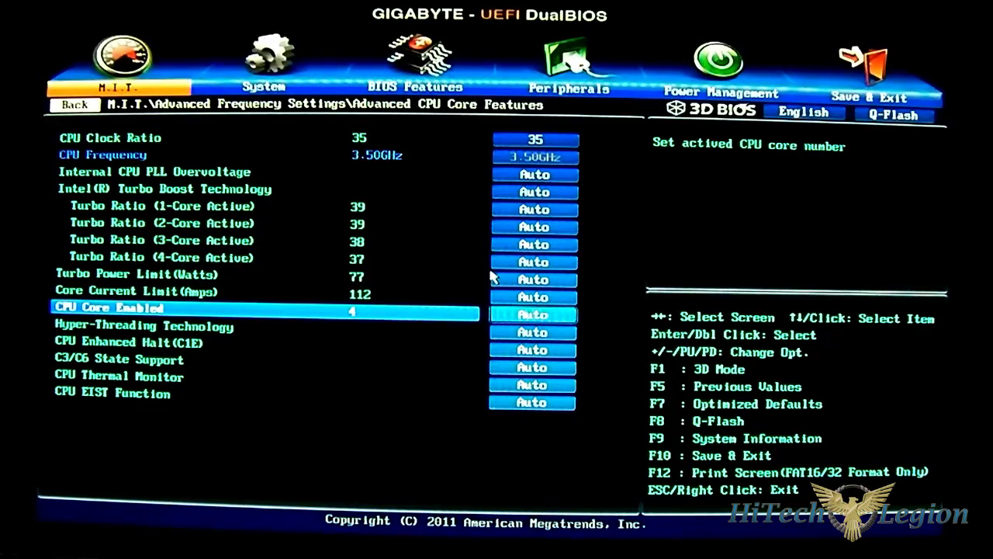
{"action": "key", "text": "Down"}
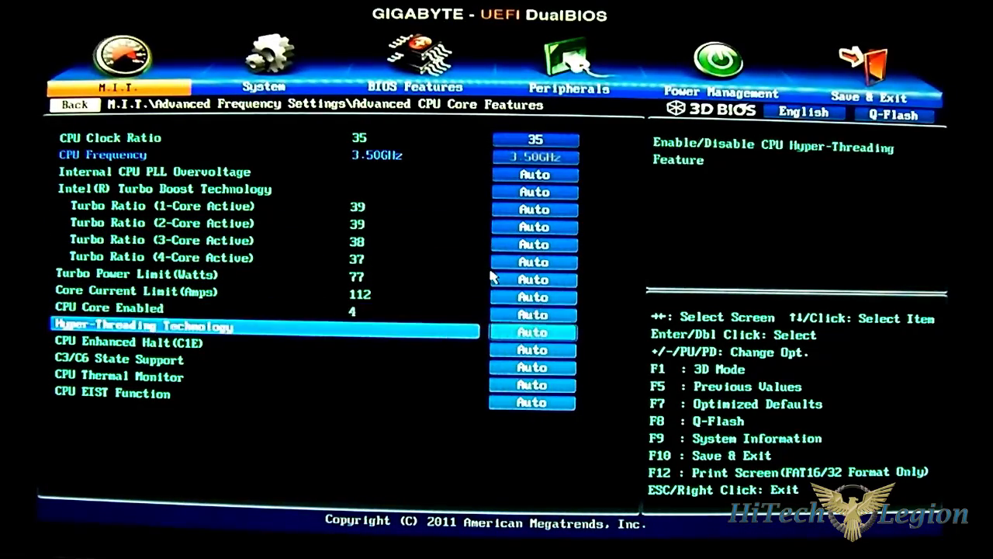
{"action": "key", "text": "Down"}
{"action": "key", "text": "Down"}
{"action": "key", "text": "Up"}
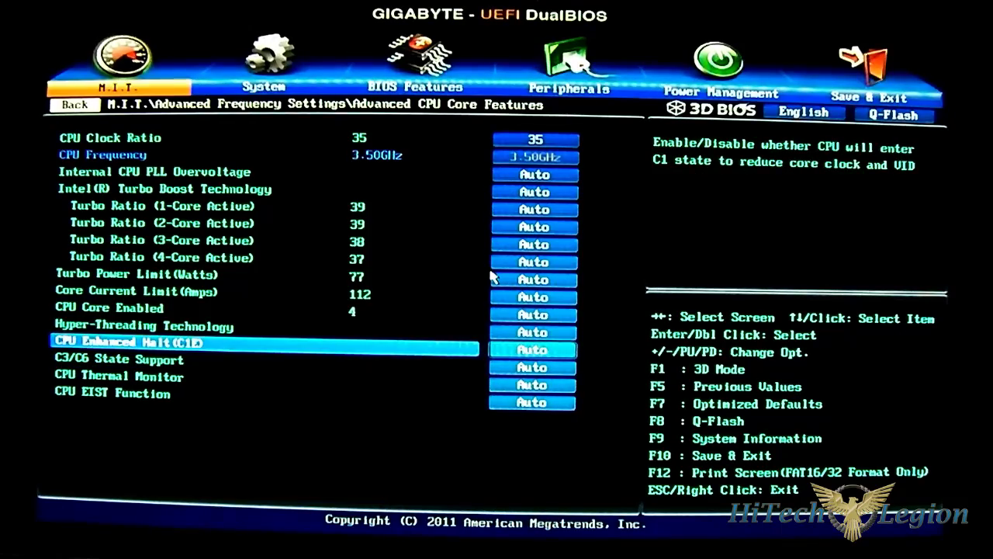
{"action": "key", "text": "Up"}
{"action": "key", "text": "Up"}
{"action": "key", "text": "Up"}
{"action": "key", "text": "Up"}
{"action": "key", "text": "Up"}
{"action": "key", "text": "Up"}
{"action": "key", "text": "Up"}
{"action": "key", "text": "Up"}
{"action": "key", "text": "Up"}
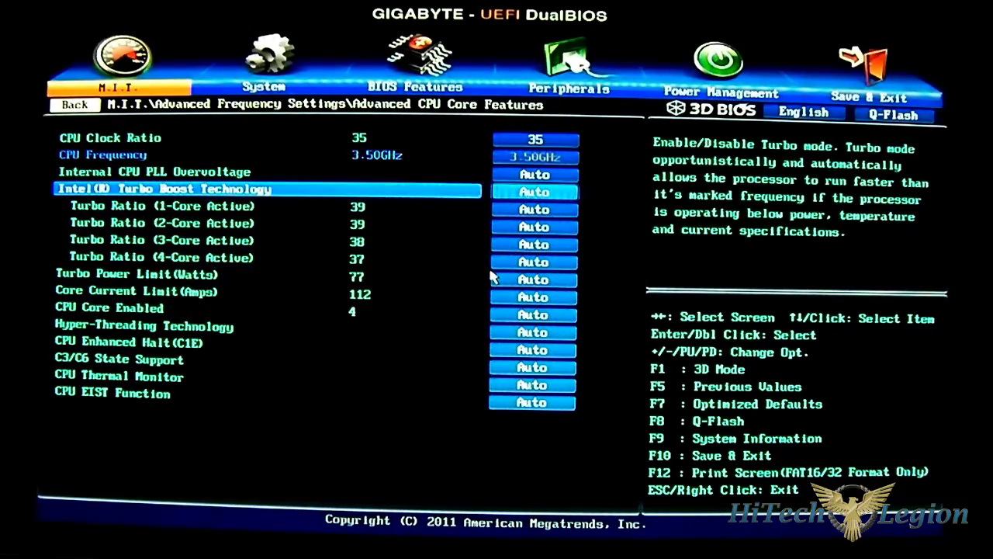
{"action": "key", "text": "Escape"}
{"action": "key", "text": "Down"}
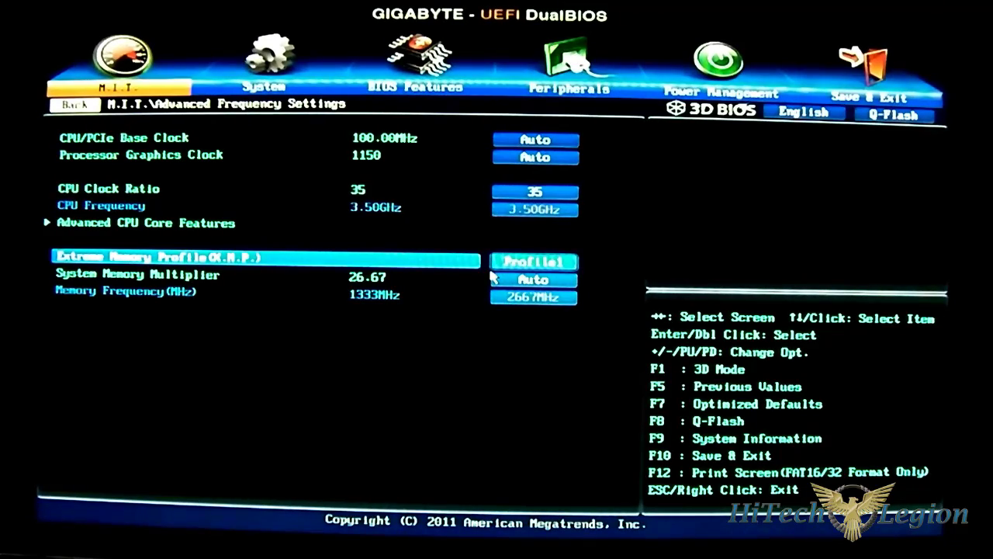
Step: Open Advanced Memory Settings and view the Channel A timing table
{"action": "key", "text": "Down"}
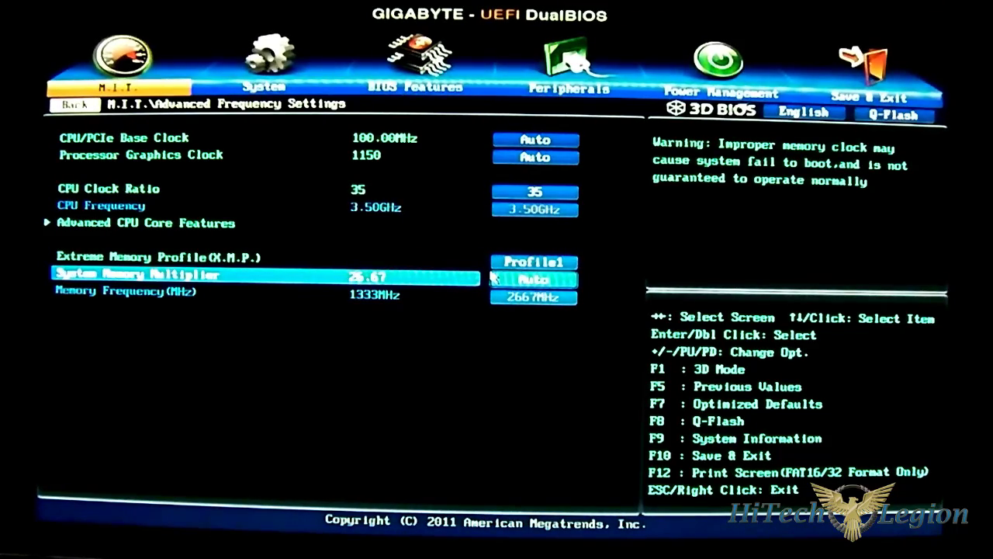
{"action": "key", "text": "Escape"}
{"action": "key", "text": "Down"}
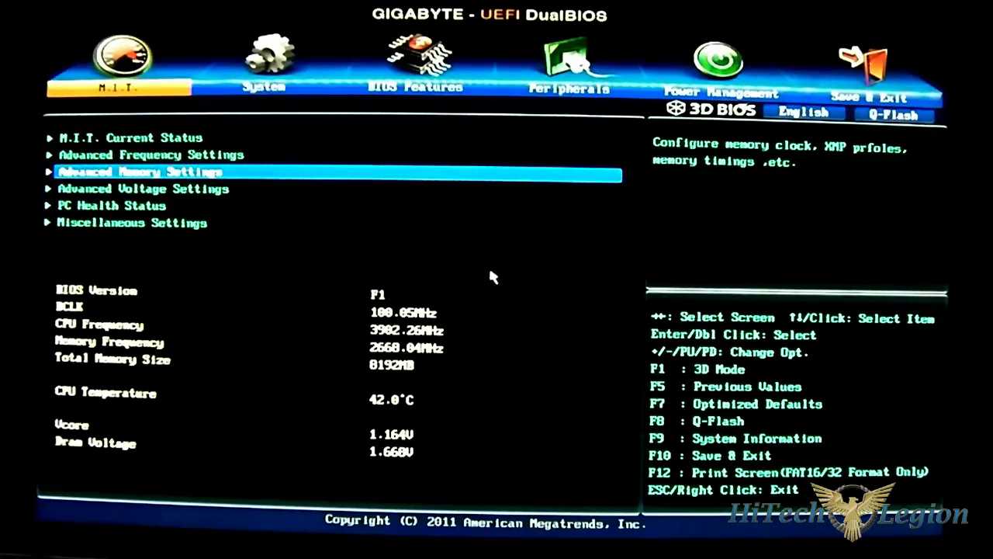
{"action": "key", "text": "Return"}
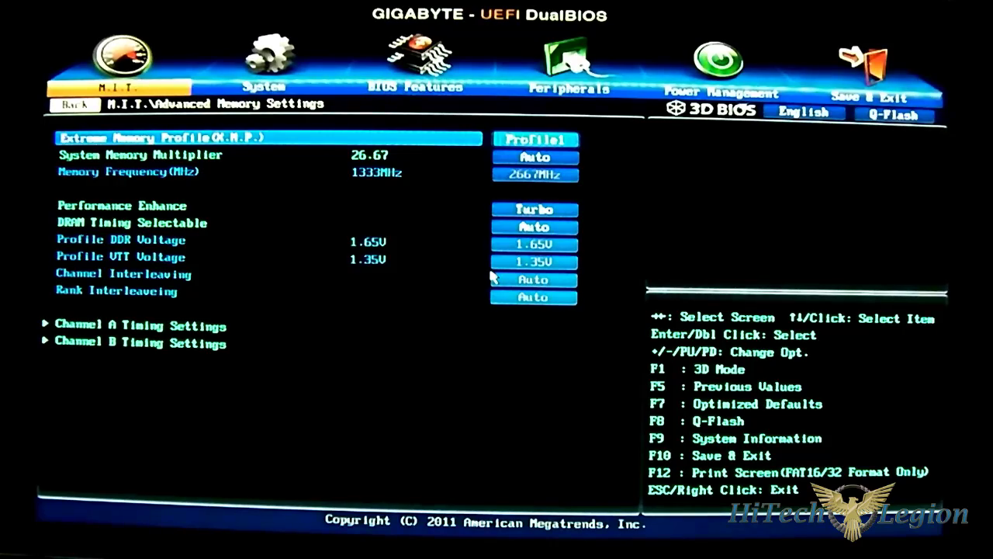
{"action": "key", "text": "Down"}
{"action": "key", "text": "Down"}
{"action": "key", "text": "Down"}
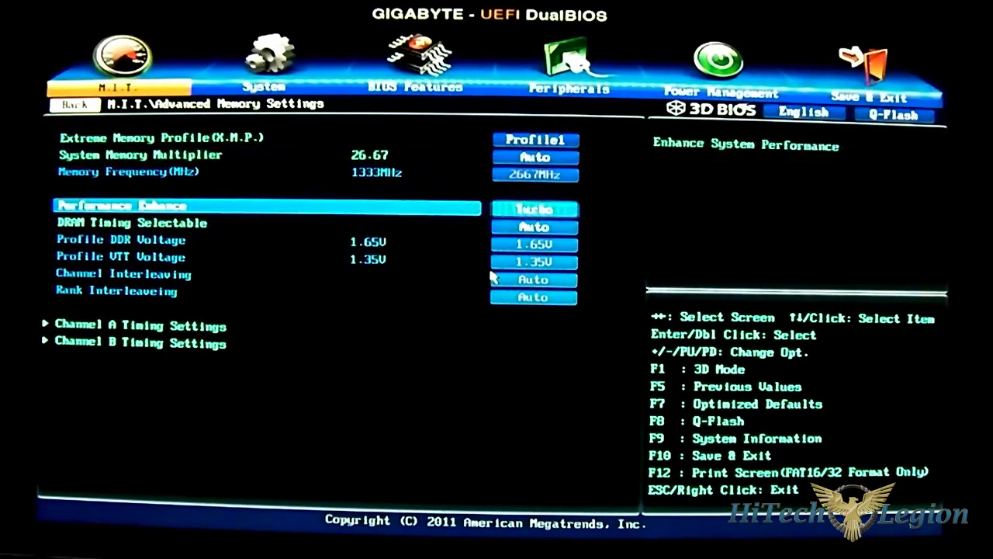
{"action": "key", "text": "Down"}
{"action": "key", "text": "Down"}
{"action": "key", "text": "Down"}
{"action": "key", "text": "Down"}
{"action": "key", "text": "Up"}
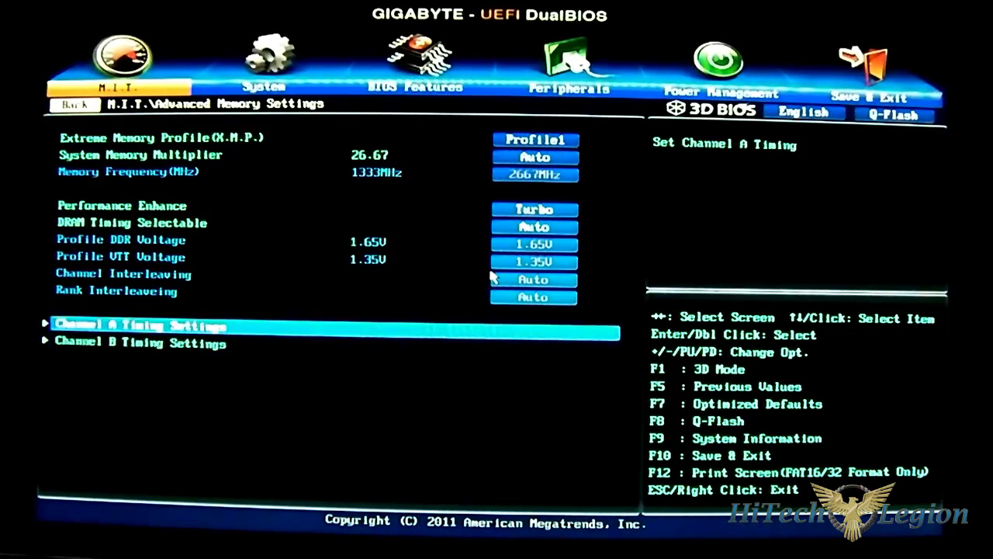
{"action": "key", "text": "Return"}
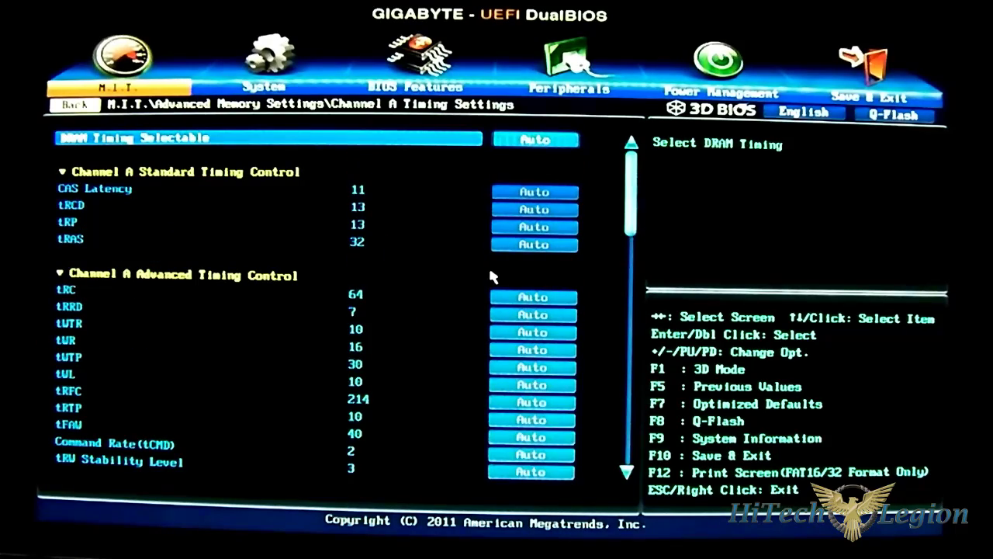
{"action": "key", "text": "Escape"}
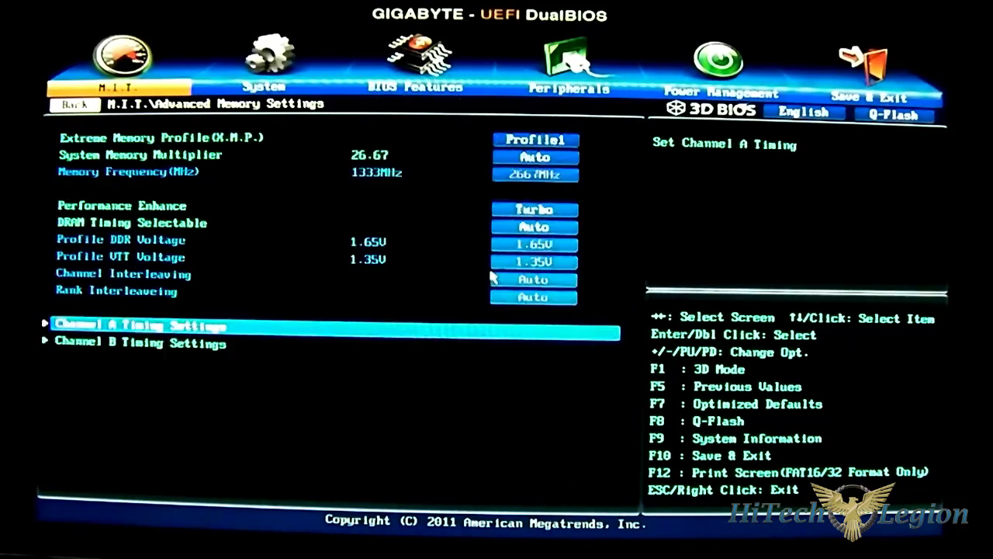
Step: View the Channel B timing table, then back out of Advanced Memory Settings
{"action": "key", "text": "Down"}
{"action": "key", "text": "Return"}
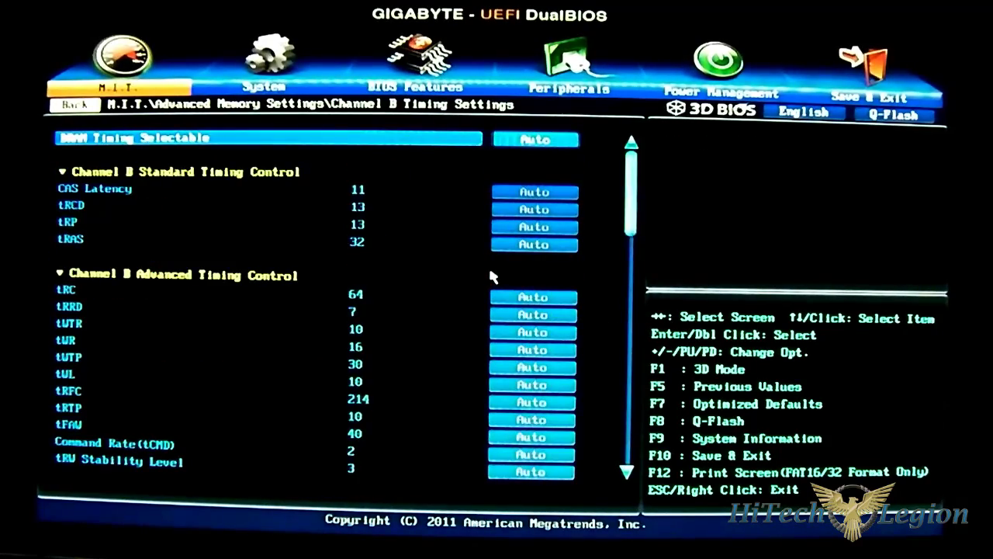
{"action": "key", "text": "Escape"}
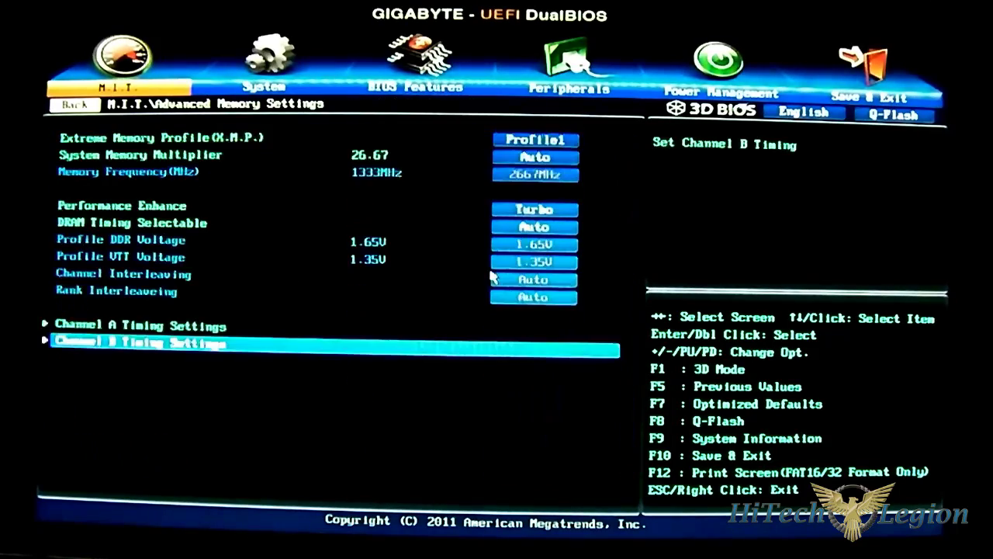
{"action": "key", "text": "Up"}
{"action": "key", "text": "Up"}
{"action": "key", "text": "Up"}
{"action": "key", "text": "Up"}
{"action": "key", "text": "Up"}
{"action": "key", "text": "Up"}
{"action": "key", "text": "Up"}
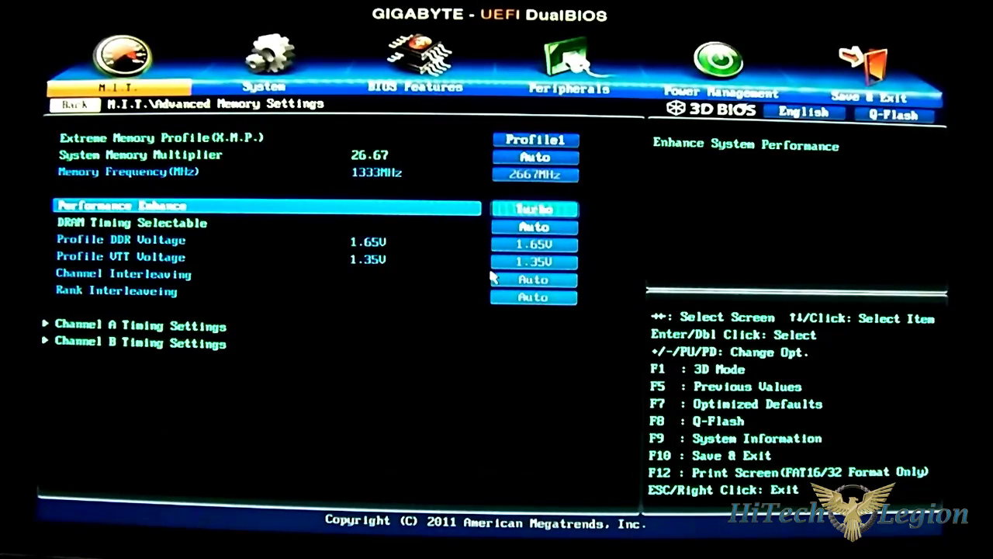
{"action": "key", "text": "Down"}
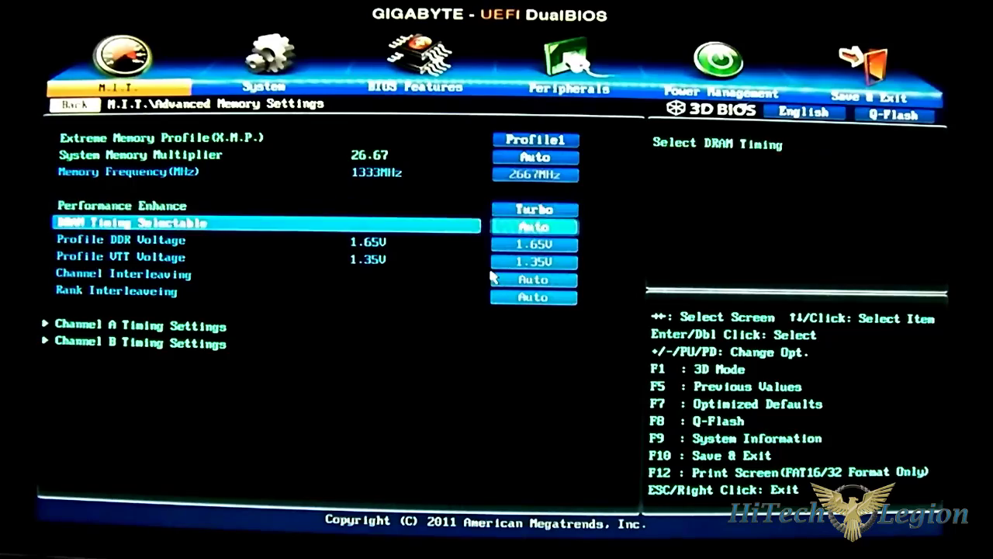
{"action": "key", "text": "Up"}
{"action": "key", "text": "Escape"}
{"action": "key", "text": "Right"}
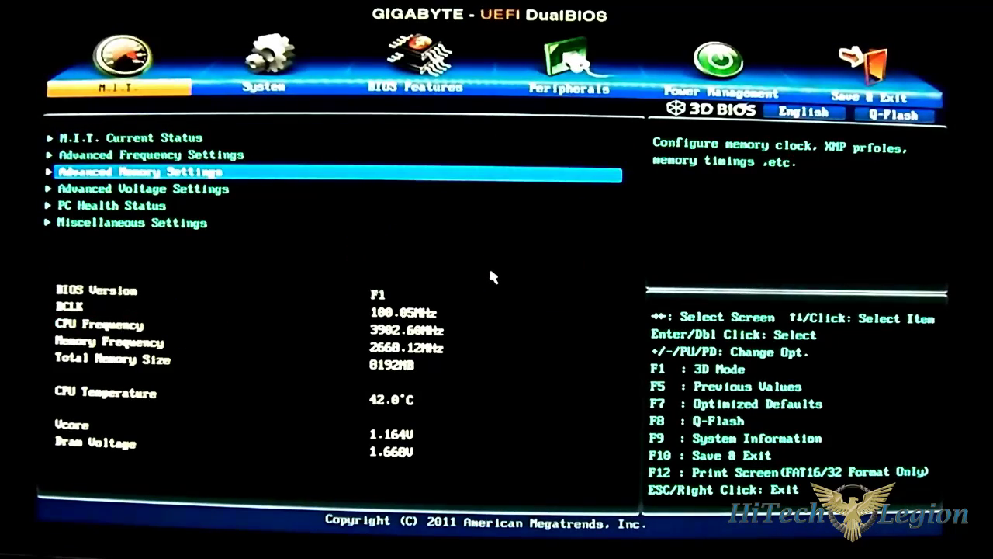
Step: Review the 3D Power Control options: Vcore Loadline Calibration, Vcore Voltage Response, PWM Phase Control
{"action": "key", "text": "Down"}
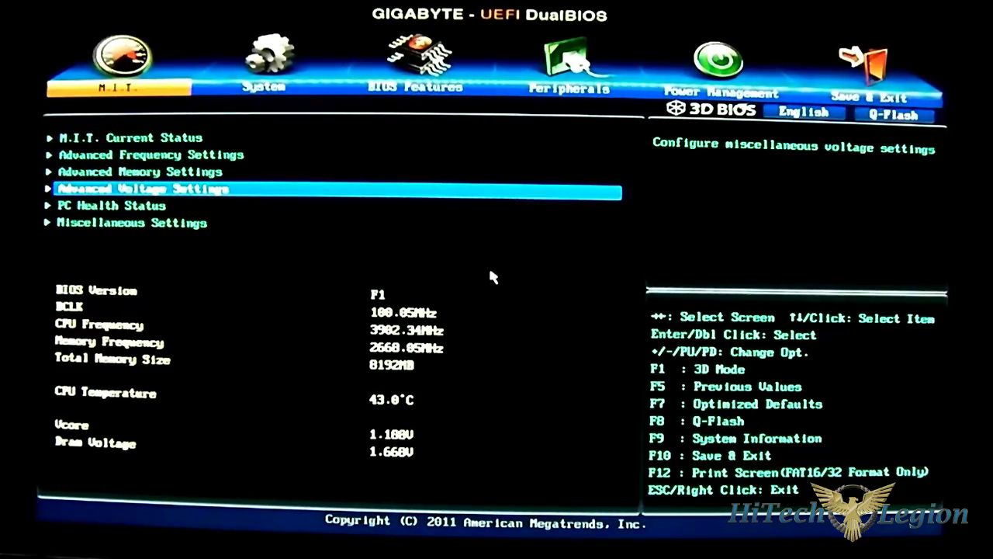
{"action": "key", "text": "Return"}
{"action": "key", "text": "Up"}
{"action": "key", "text": "Up"}
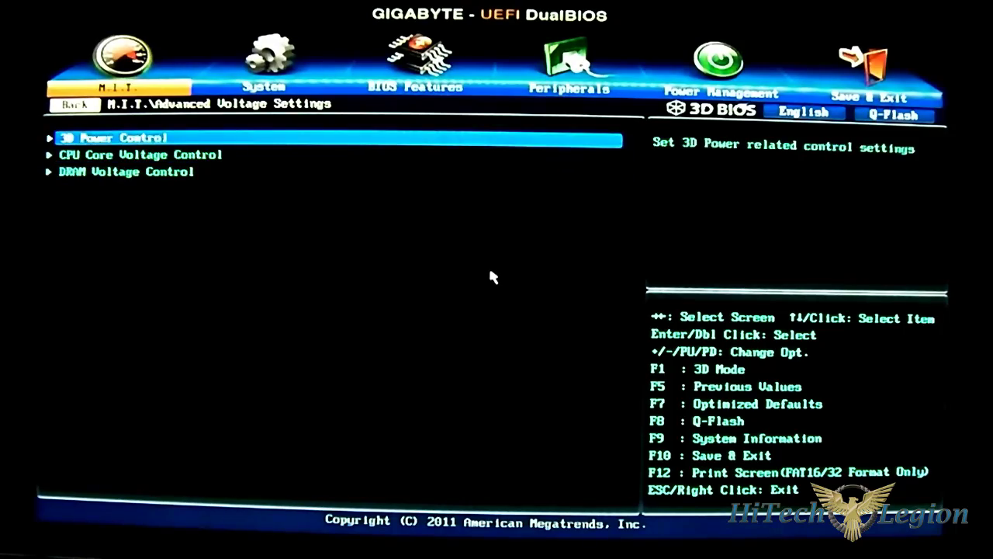
{"action": "key", "text": "Return"}
{"action": "key", "text": "Down"}
{"action": "key", "text": "Down"}
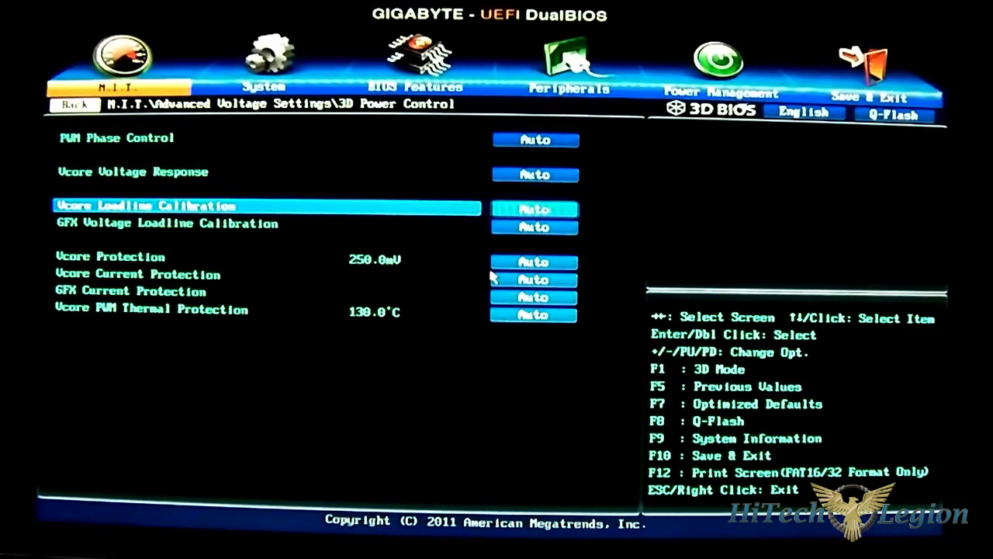
{"action": "key", "text": "Up"}
{"action": "key", "text": "Down"}
{"action": "key", "text": "Up"}
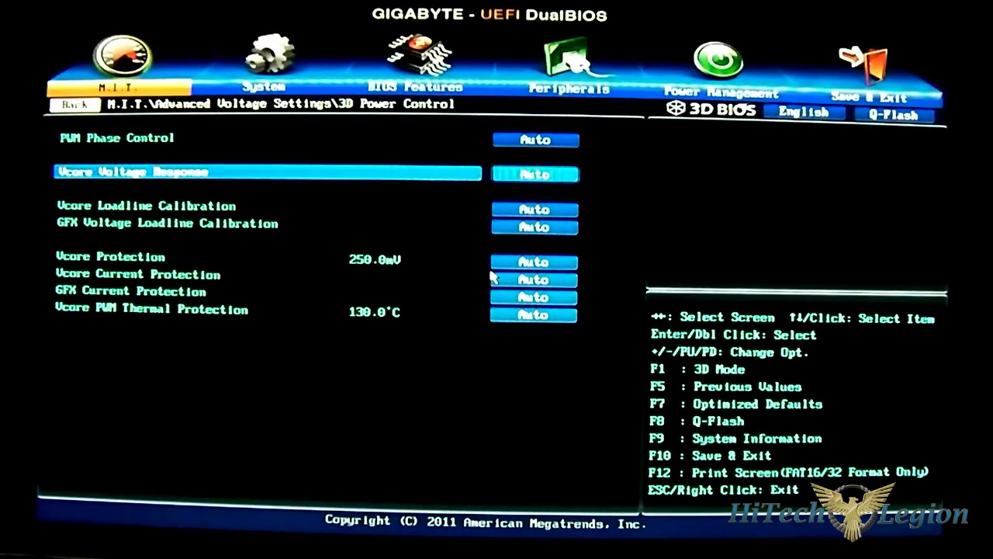
{"action": "key", "text": "Up"}
{"action": "key", "text": "Down"}
Step: Set CPU Vcore to 0.800V in CPU Core Voltage Control
{"action": "key", "text": "Down"}
{"action": "key", "text": "Escape"}
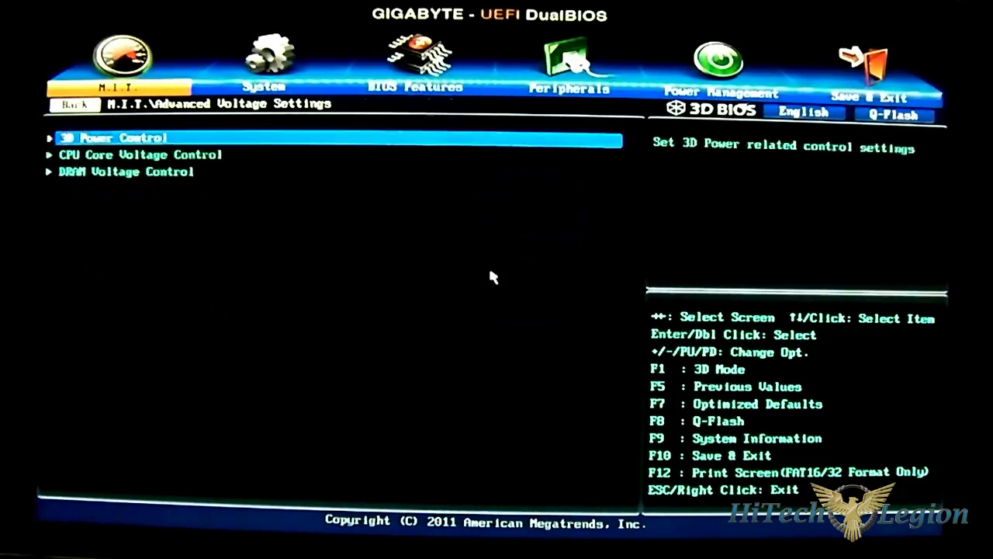
{"action": "key", "text": "Down"}
{"action": "key", "text": "Return"}
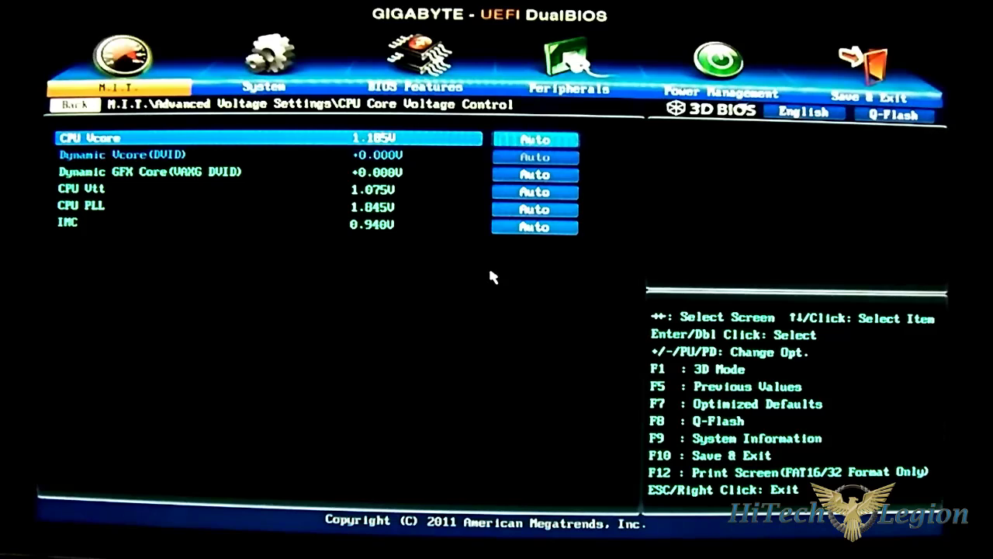
{"action": "key", "text": "plus"}
{"action": "key", "text": "plus"}
{"action": "key", "text": "minus"}
{"action": "key", "text": "minus"}
{"action": "key", "text": "plus"}
{"action": "key", "text": "plus"}
{"action": "key", "text": "plus"}
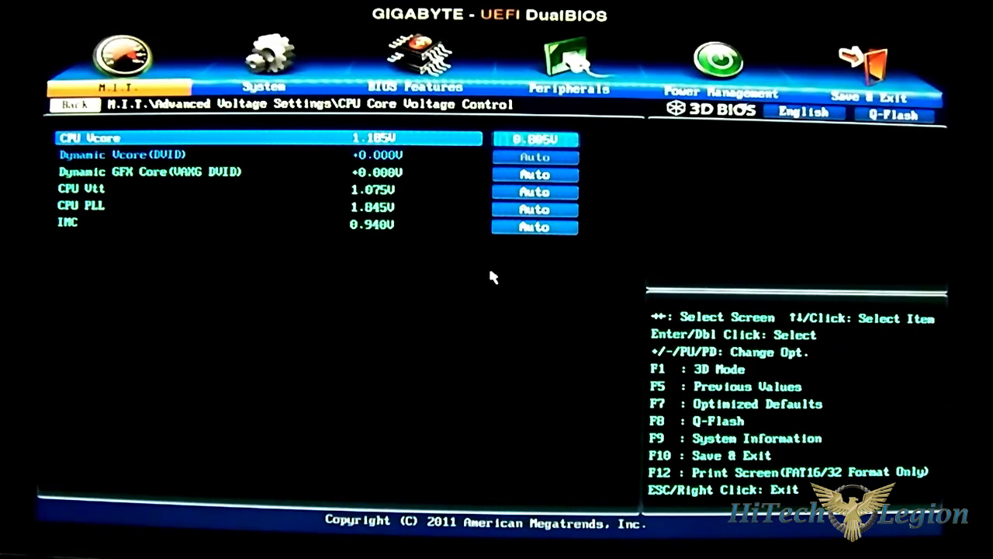
{"action": "key", "text": "minus"}
{"action": "key", "text": "minus"}
{"action": "key", "text": "plus"}
{"action": "key", "text": "Down"}
{"action": "key", "text": "Down"}
{"action": "key", "text": "Down"}
{"action": "key", "text": "Down"}
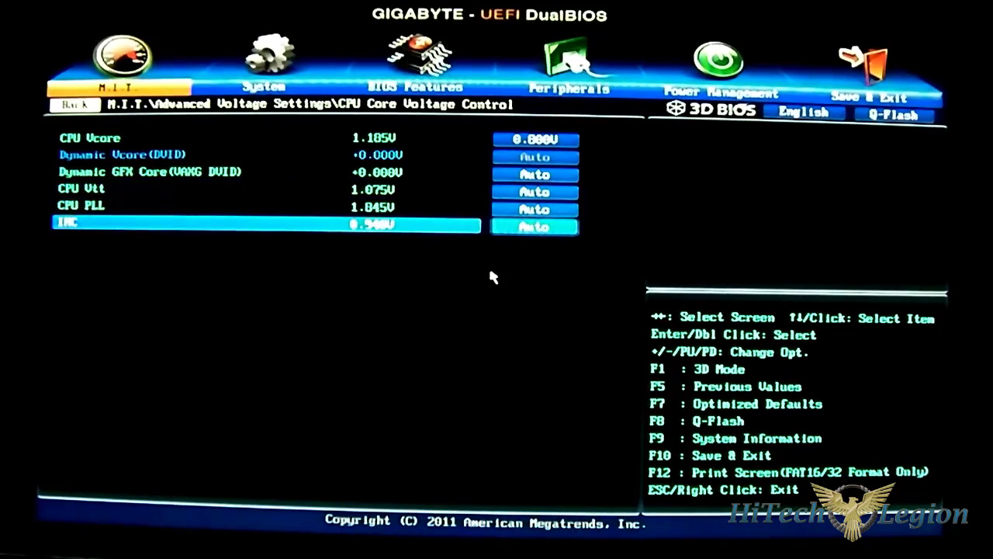
{"action": "key", "text": "Escape"}
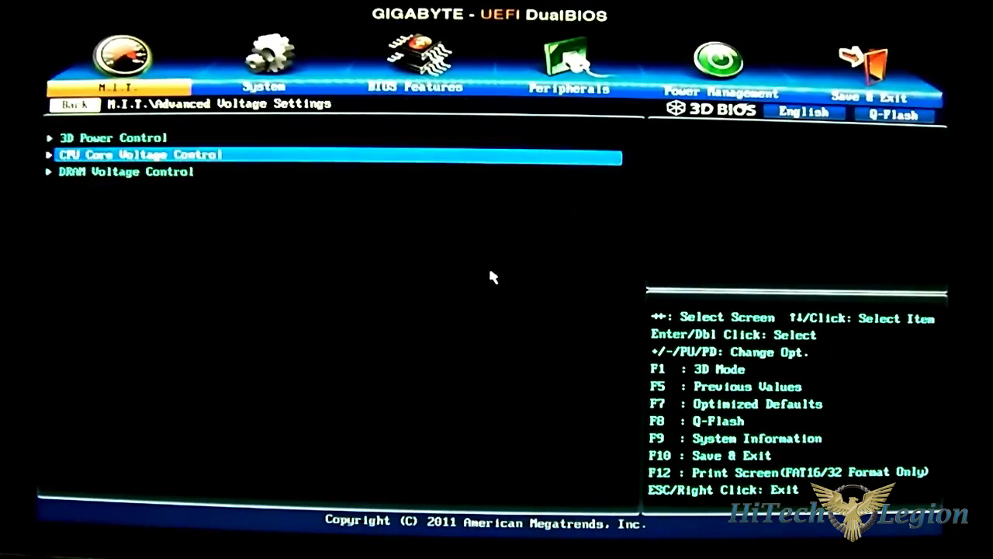
Step: Look over the DRAM Voltage Control page, then return to the M.I.T. overview
{"action": "key", "text": "Down"}
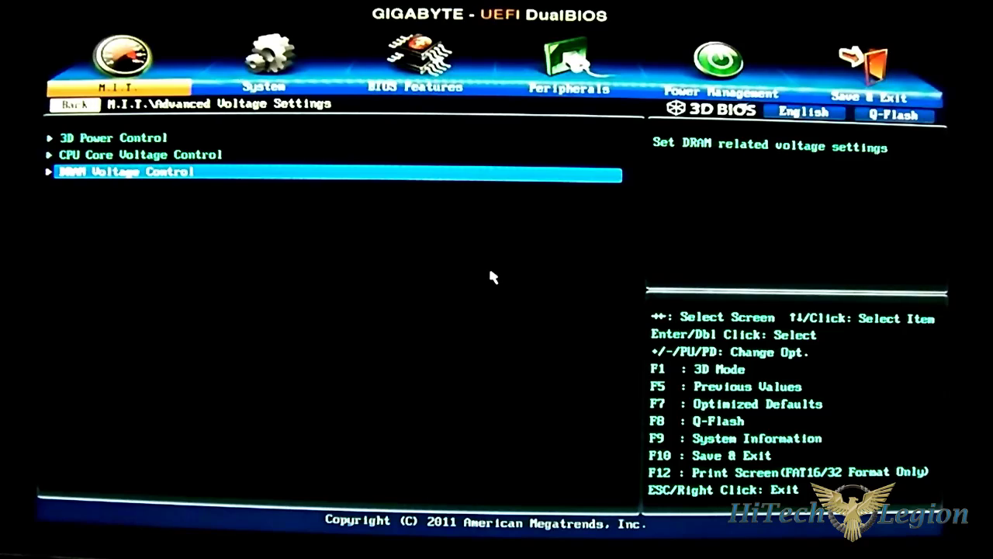
{"action": "key", "text": "Up"}
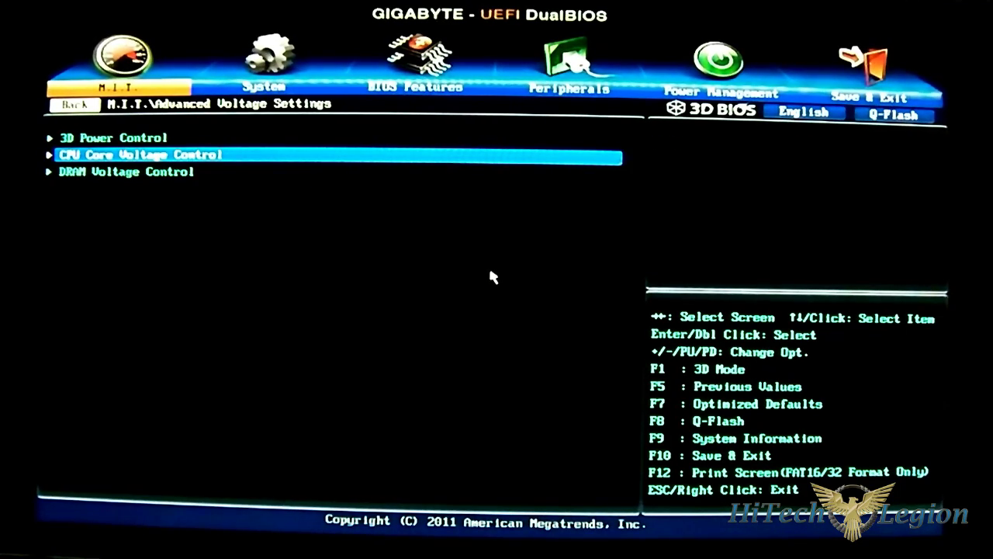
{"action": "key", "text": "Down"}
{"action": "key", "text": "Return"}
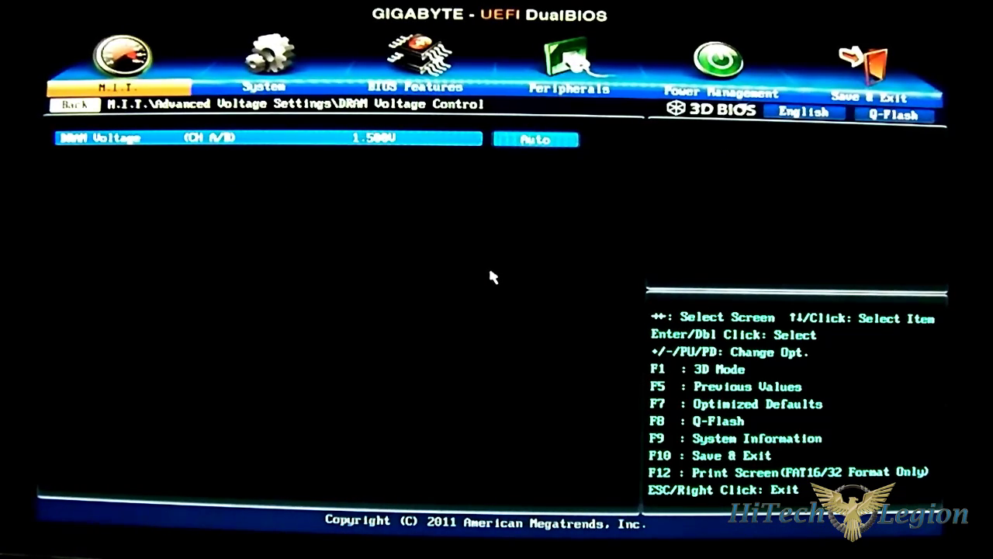
{"action": "key", "text": "Escape"}
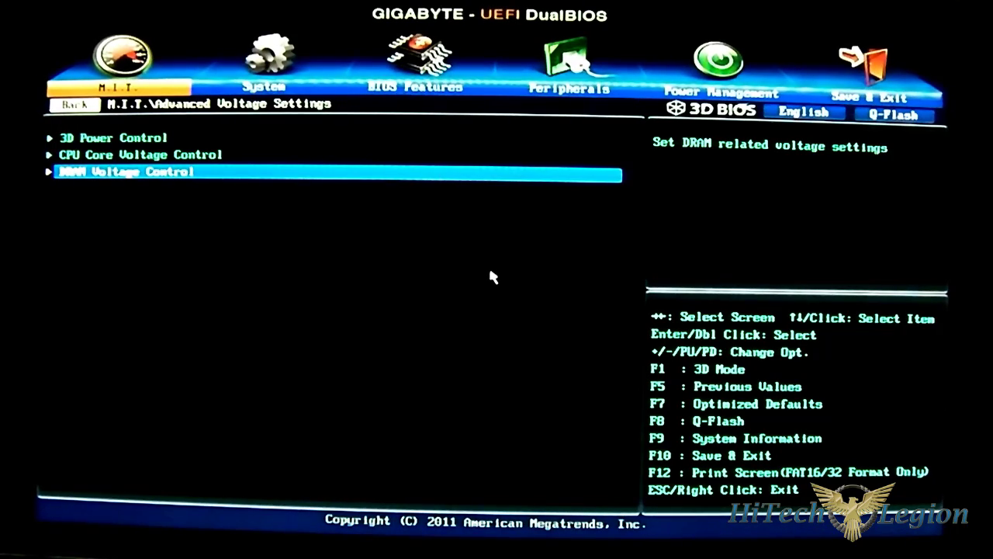
{"action": "key", "text": "Right"}
{"action": "key", "text": "Left"}
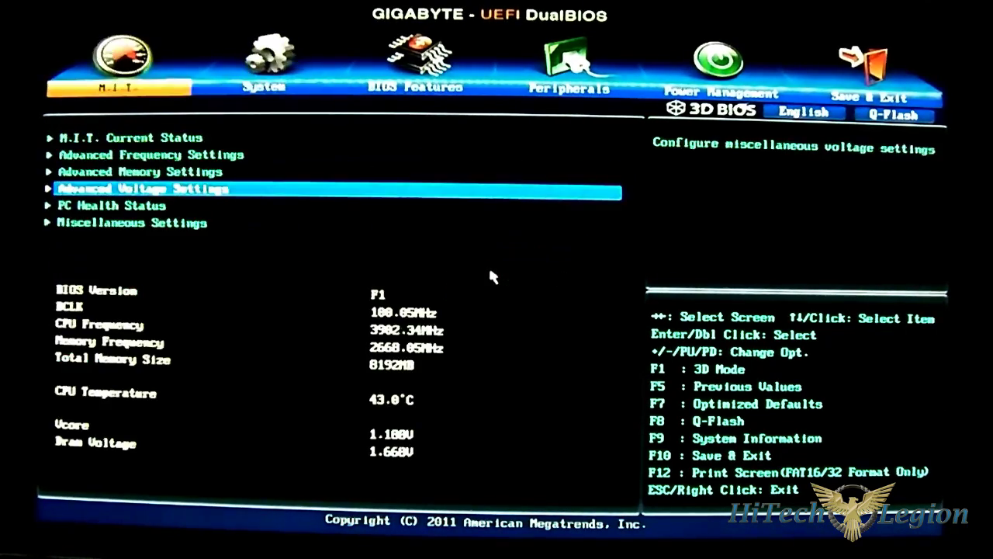
{"action": "key", "text": "Down"}
{"action": "key", "text": "Return"}
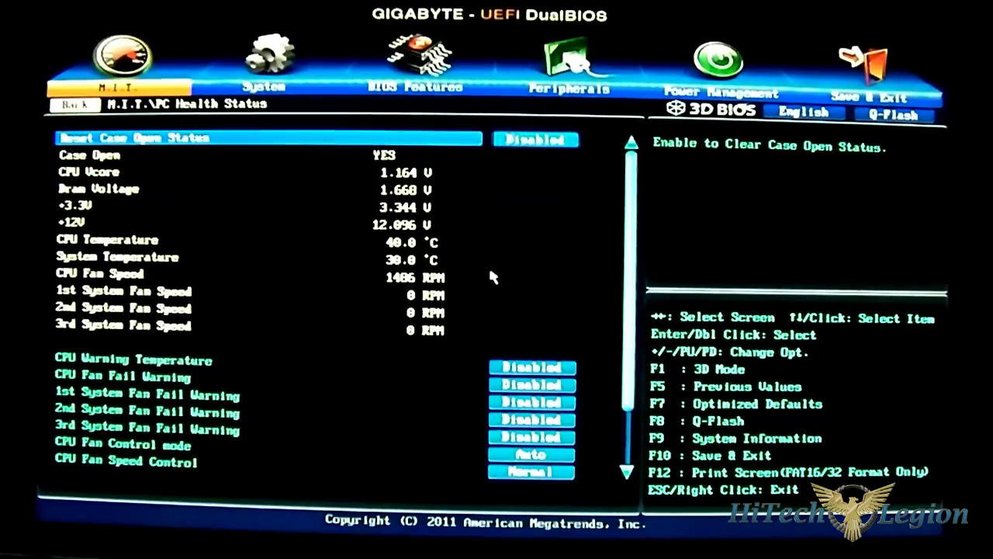
{"action": "key", "text": "Down"}
{"action": "key", "text": "Down"}
{"action": "key", "text": "Down"}
{"action": "key", "text": "Down"}
{"action": "key", "text": "Down"}
{"action": "key", "text": "Down"}
{"action": "key", "text": "Down"}
{"action": "key", "text": "Down"}
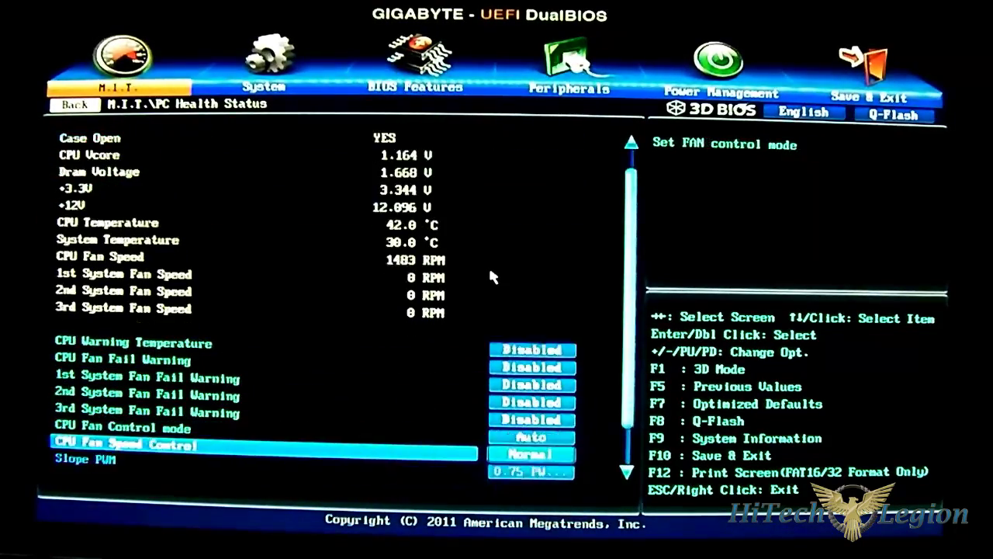
{"action": "key", "text": "Escape"}
{"action": "key", "text": "Down"}
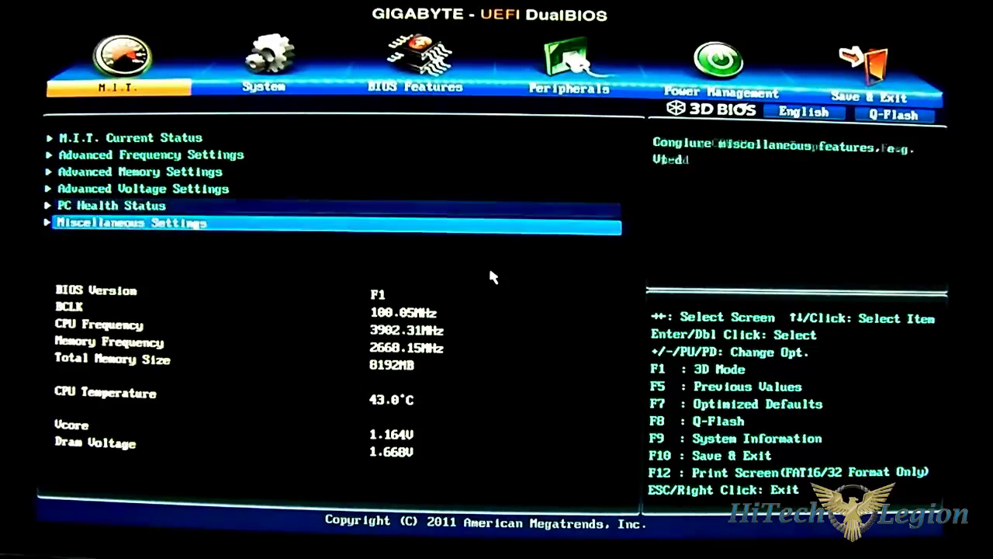
{"action": "key", "text": "Return"}
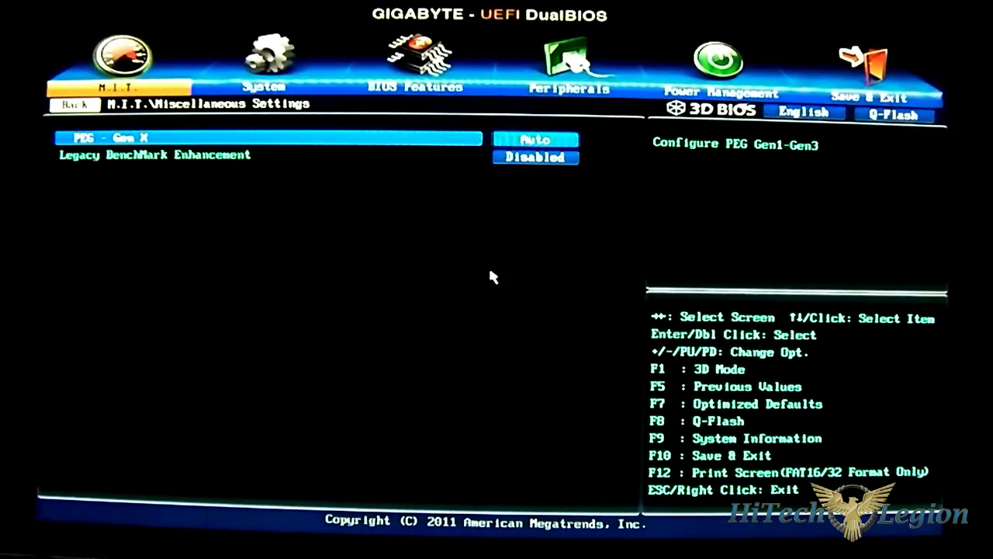
{"action": "key", "text": "Down"}
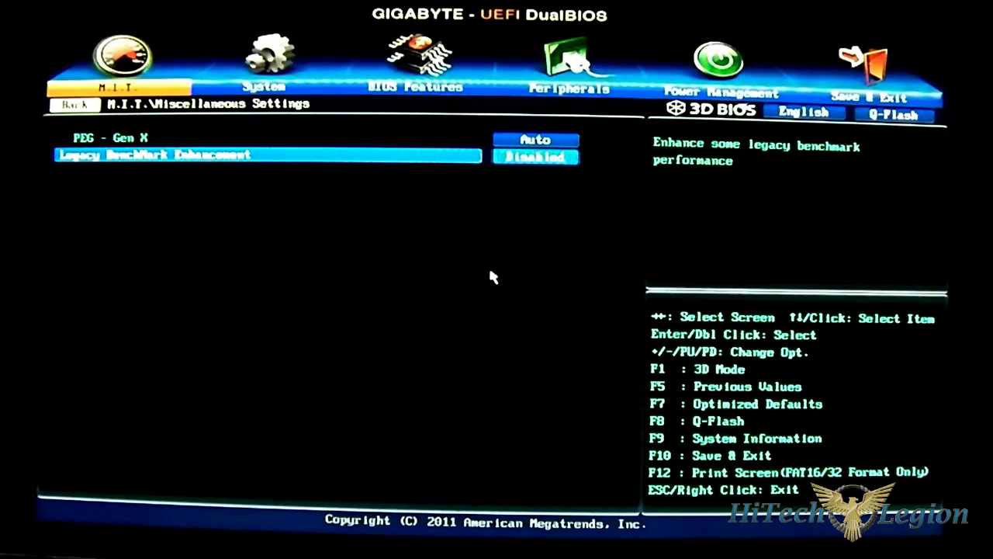
{"action": "key", "text": "Up"}
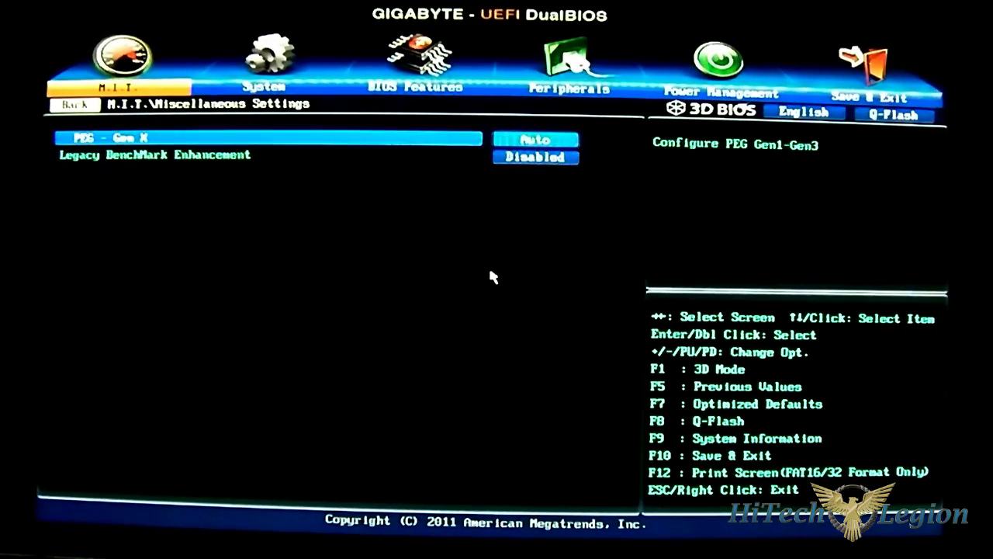
{"action": "key", "text": "Escape"}
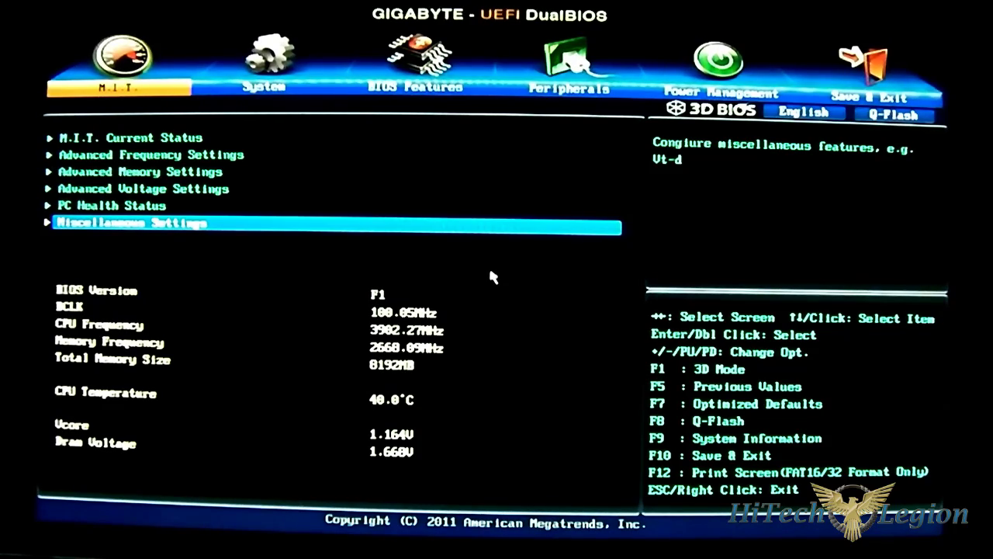
{"action": "key", "text": "Right"}
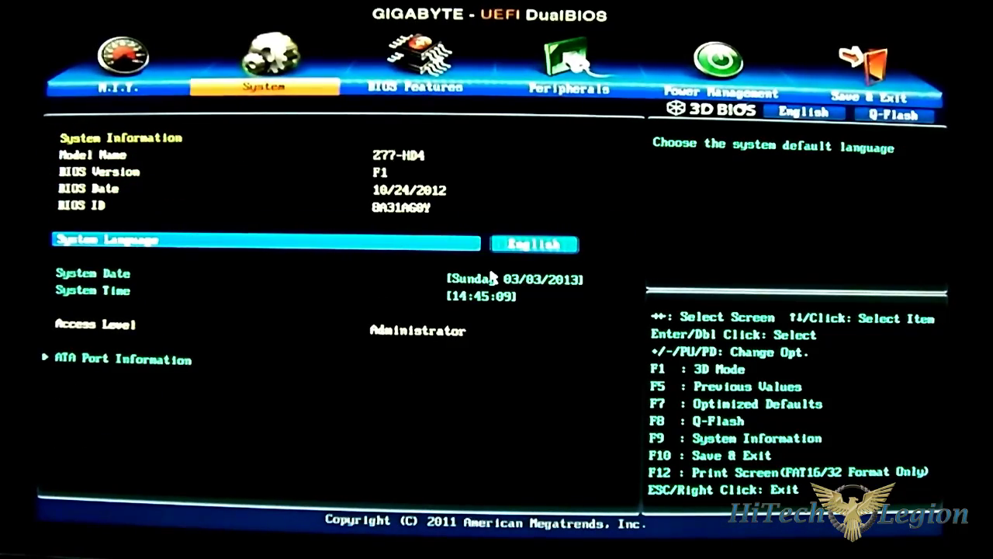
Step: Check the SATA port drive list on the ATA Port Information page, then close it
{"action": "key", "text": "Down"}
{"action": "key", "text": "Down"}
{"action": "key", "text": "Down"}
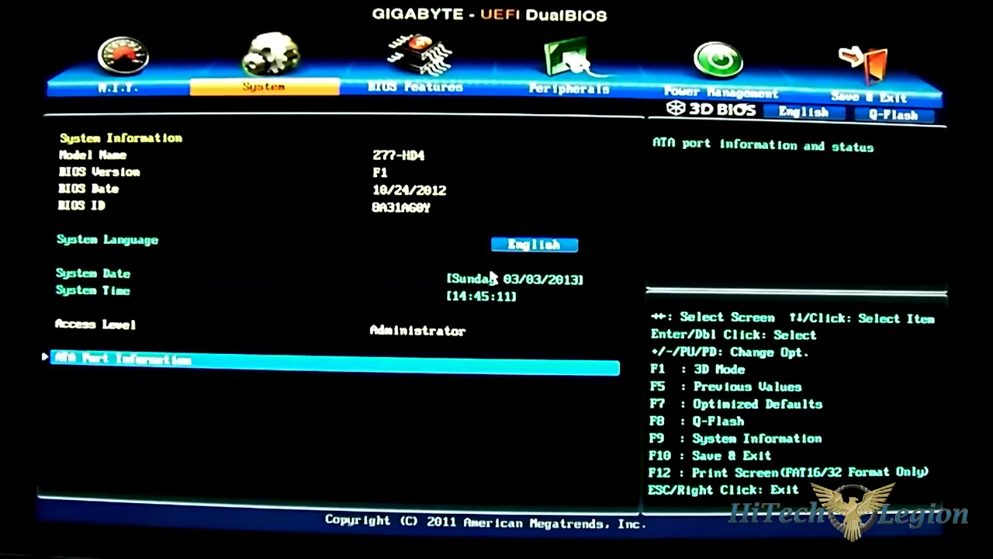
{"action": "key", "text": "Down"}
{"action": "key", "text": "Up"}
{"action": "key", "text": "Return"}
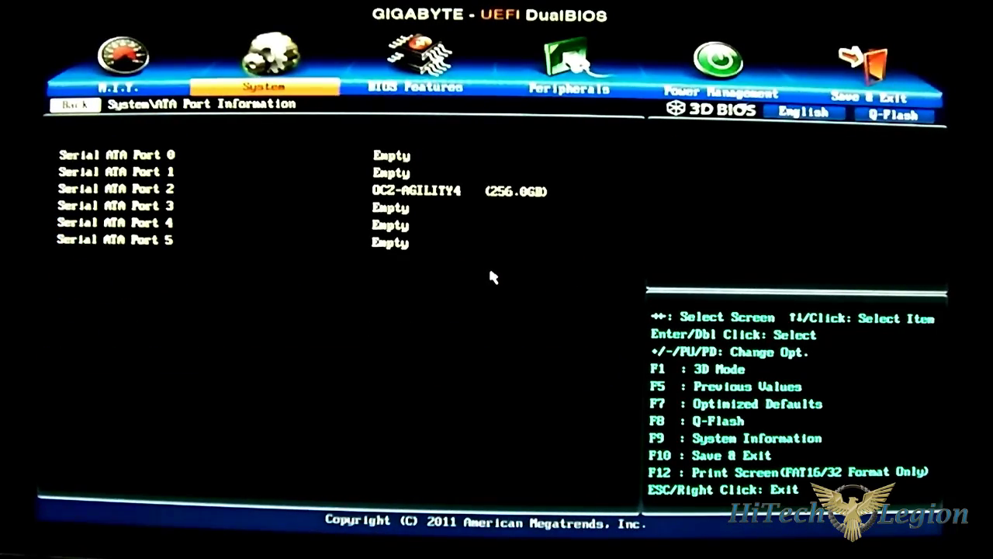
{"action": "key", "text": "Escape"}
Step: Look at the Boot Option #1 choices in BIOS Features, leaving it unchanged
{"action": "key", "text": "Right"}
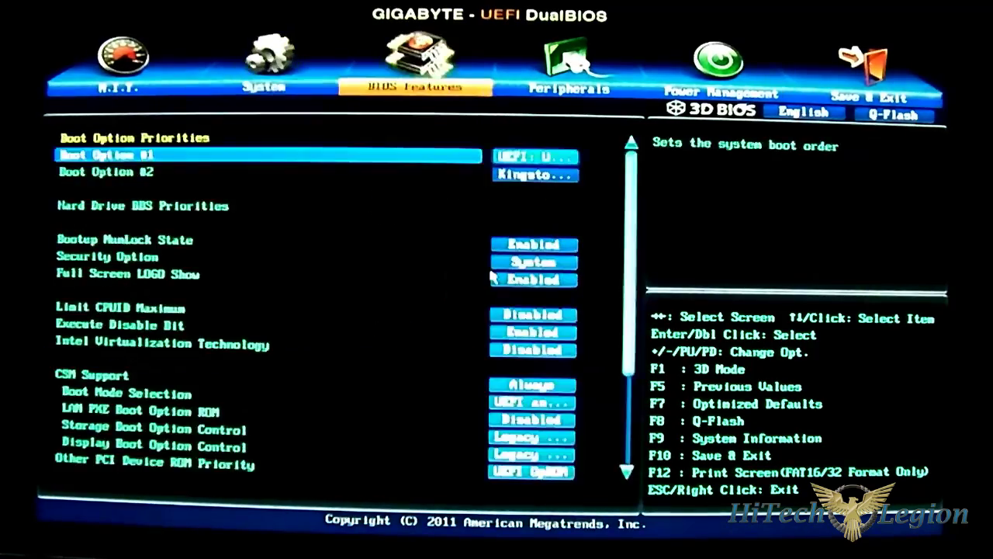
{"action": "key", "text": "Down"}
{"action": "key", "text": "Up"}
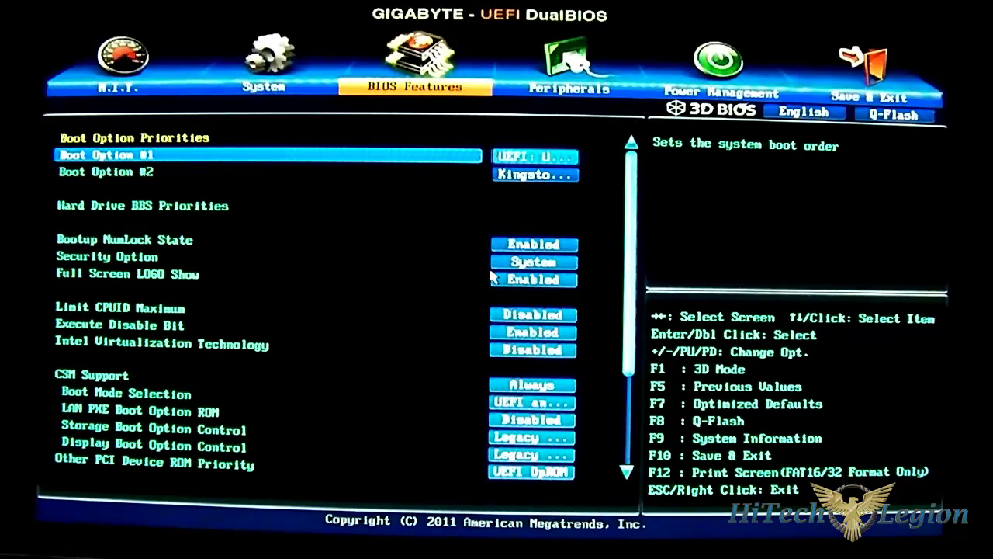
{"action": "key", "text": "Return"}
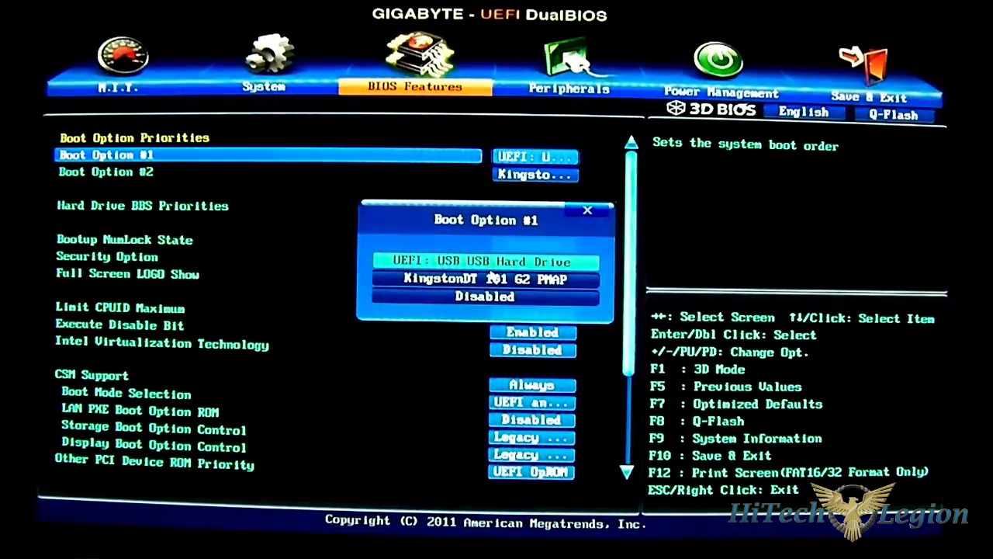
{"action": "key", "text": "Down"}
{"action": "key", "text": "Down"}
{"action": "key", "text": "Escape"}
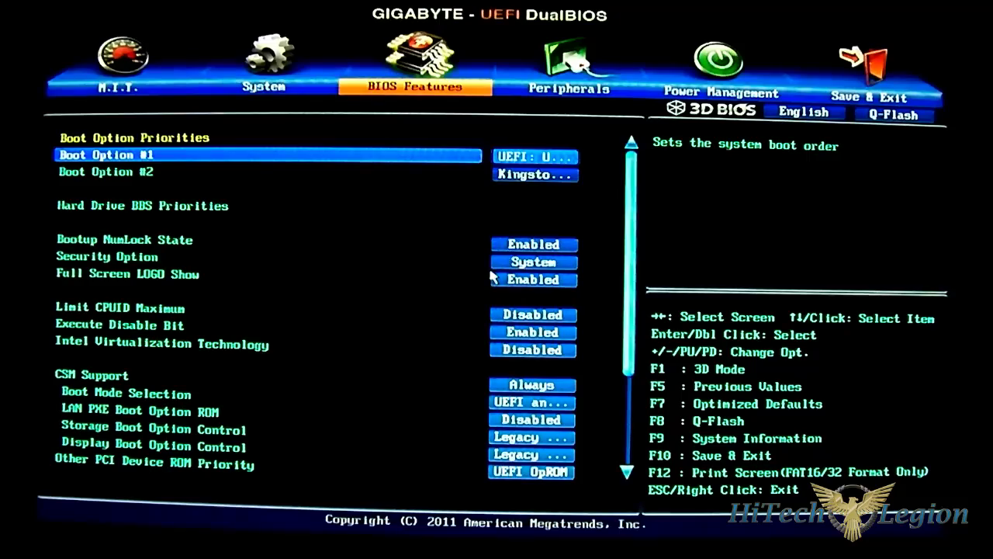
Step: Make the OCZ-AGILITY4 SATA drive Boot Option #1 under Hard Drive BBS Priorities
{"action": "key", "text": "Down"}
{"action": "key", "text": "Down"}
{"action": "key", "text": "Return"}
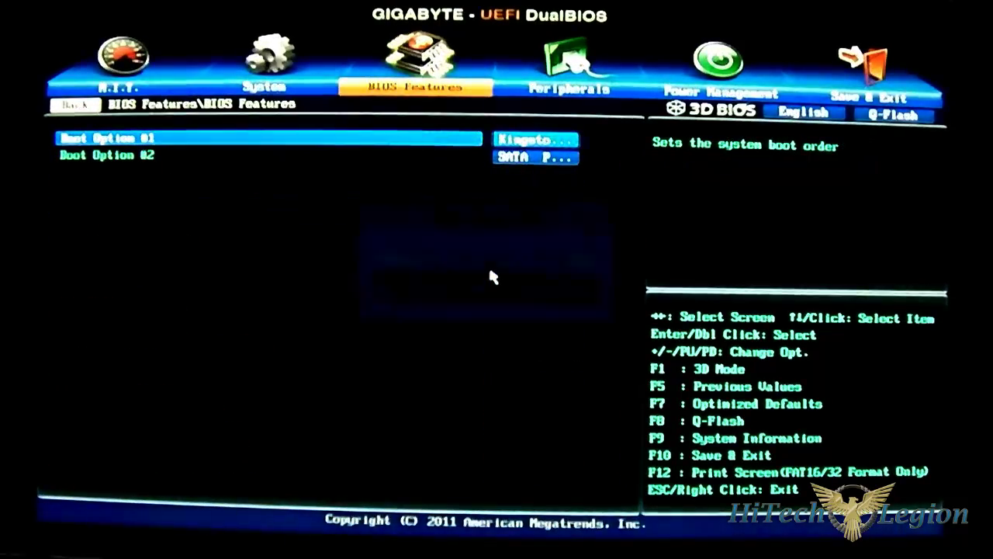
{"action": "key", "text": "Return"}
{"action": "key", "text": "Down"}
{"action": "key", "text": "Return"}
{"action": "key", "text": "Escape"}
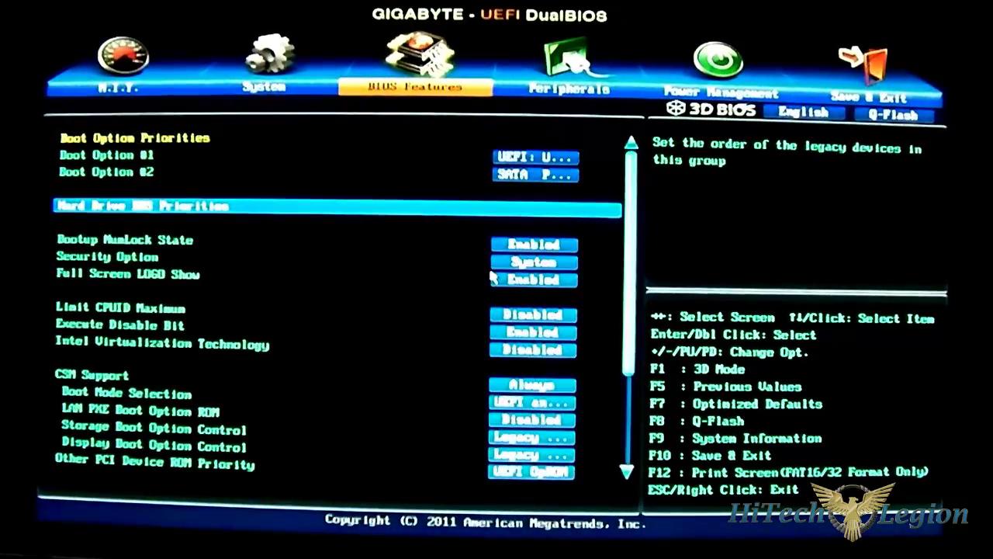
Step: Review the remaining boot options: NumLock State, Full Screen LOGO, CSM Support, LAN PXE Boot ROM
{"action": "key", "text": "Up"}
{"action": "key", "text": "Up"}
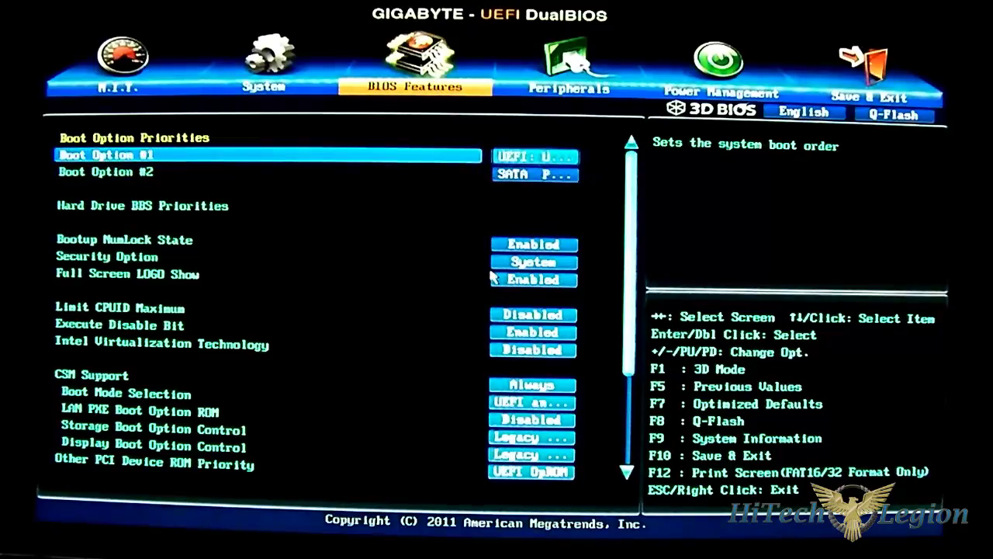
{"action": "key", "text": "Down"}
{"action": "key", "text": "Down"}
{"action": "key", "text": "Down"}
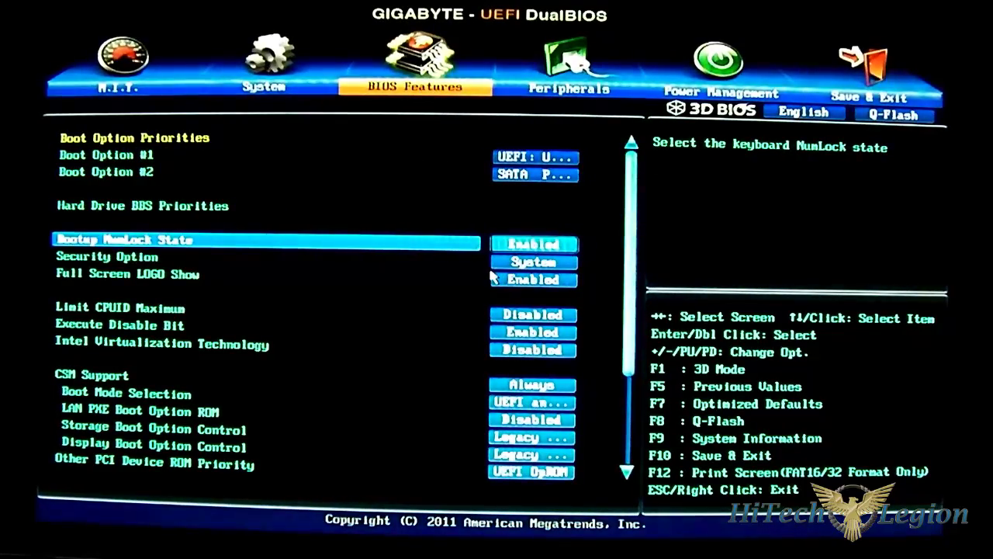
{"action": "key", "text": "Down"}
{"action": "key", "text": "Down"}
{"action": "key", "text": "Down"}
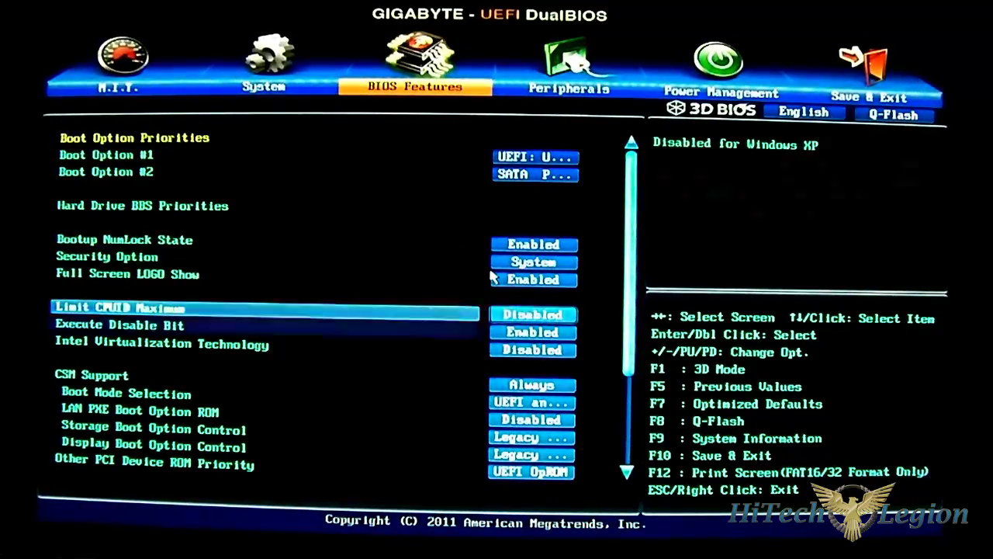
{"action": "key", "text": "Down"}
{"action": "key", "text": "Down"}
{"action": "key", "text": "Down"}
{"action": "key", "text": "Down"}
{"action": "key", "text": "Up"}
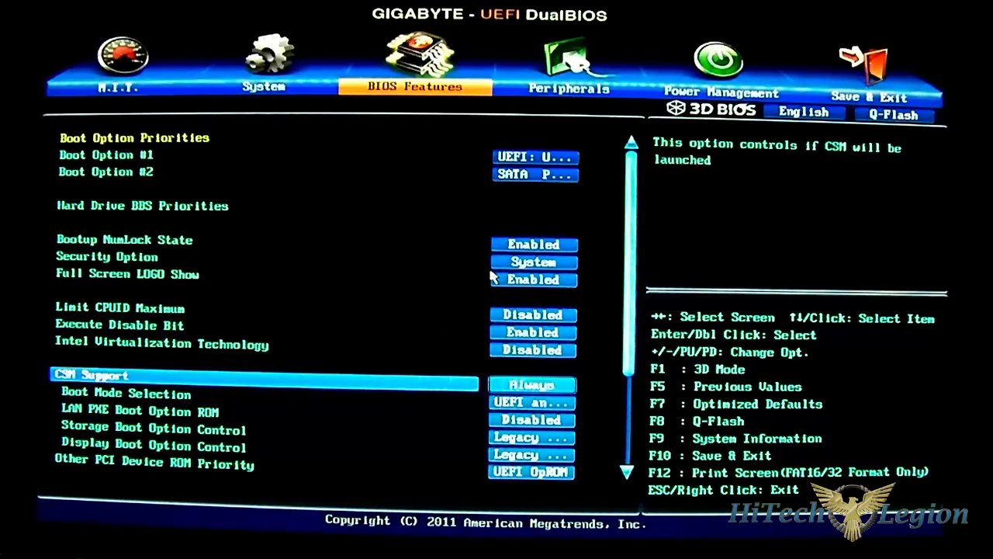
{"action": "key", "text": "Up"}
{"action": "key", "text": "Down"}
{"action": "key", "text": "Down"}
{"action": "key", "text": "Down"}
{"action": "key", "text": "Down"}
{"action": "key", "text": "Down"}
{"action": "key", "text": "Down"}
{"action": "key", "text": "Down"}
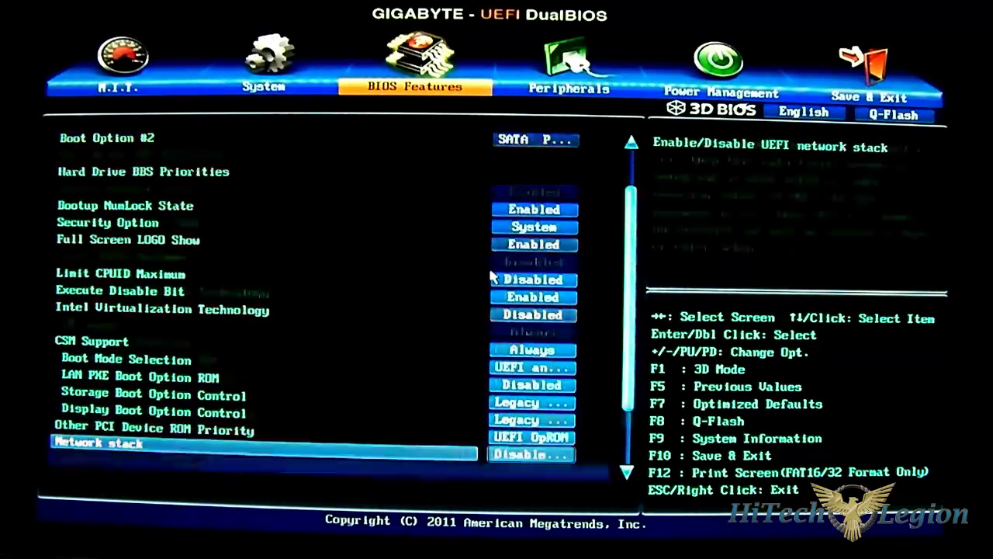
{"action": "key", "text": "Down"}
{"action": "key", "text": "Down"}
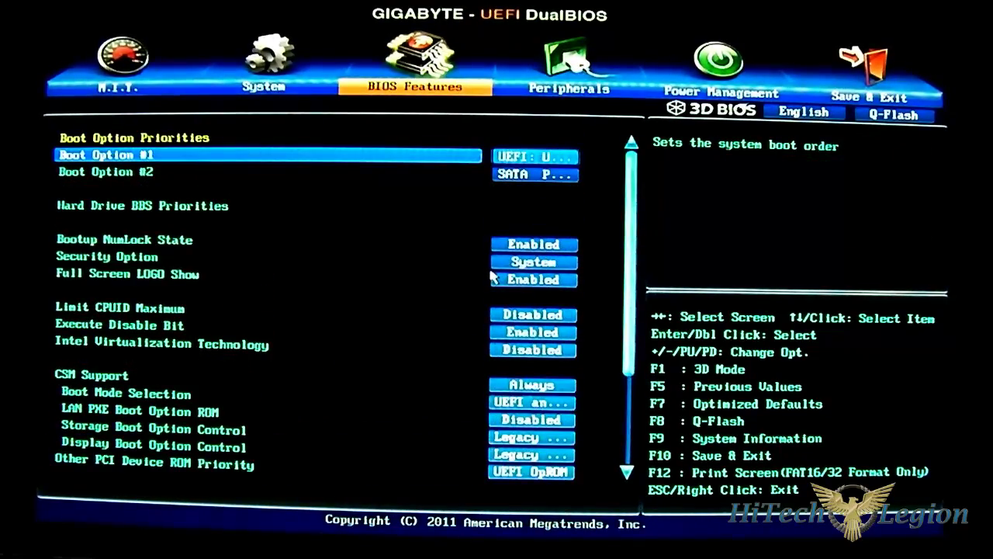
{"action": "key", "text": "Right"}
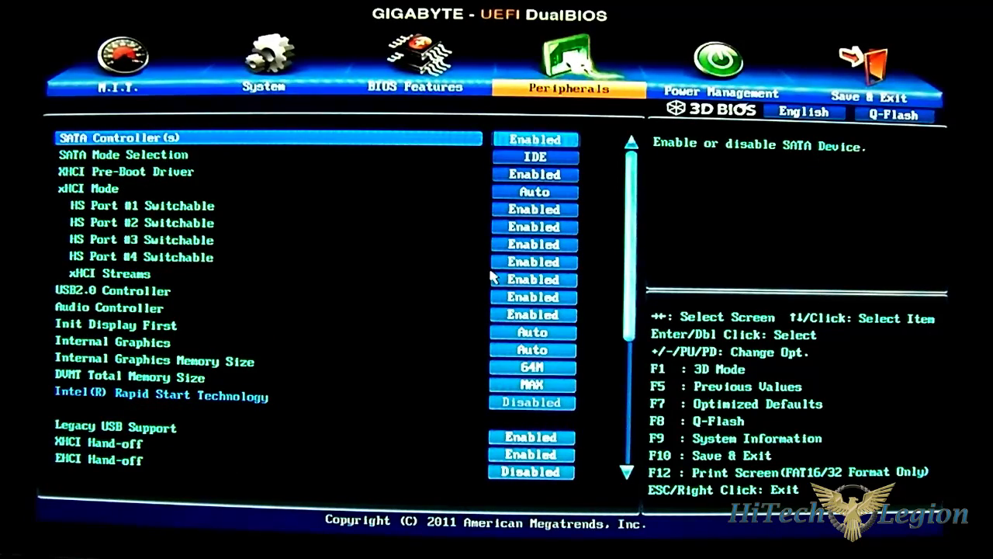
Step: Change SATA Mode Selection from IDE to AHCI
{"action": "key", "text": "Down"}
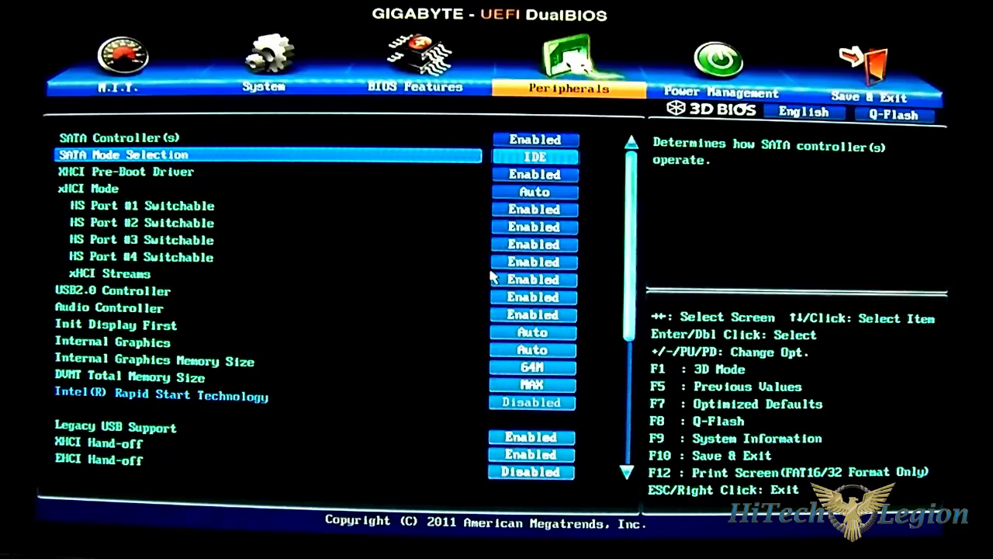
{"action": "key", "text": "Return"}
{"action": "key", "text": "Down"}
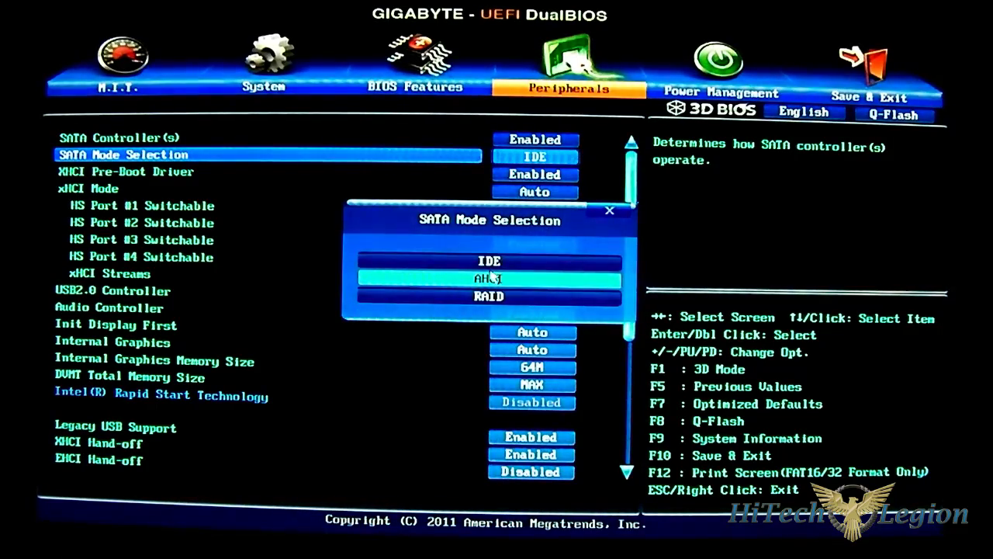
{"action": "key", "text": "Return"}
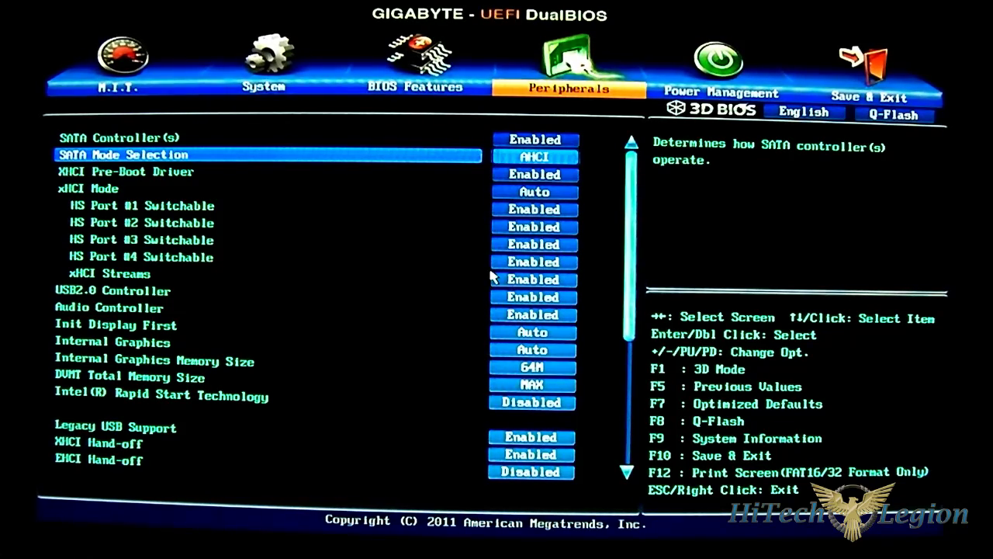
Step: Check the SATA Controller(s) setting, then move down to XHCI Pre-Boot Driver
{"action": "key", "text": "Up"}
{"action": "key", "text": "Down"}
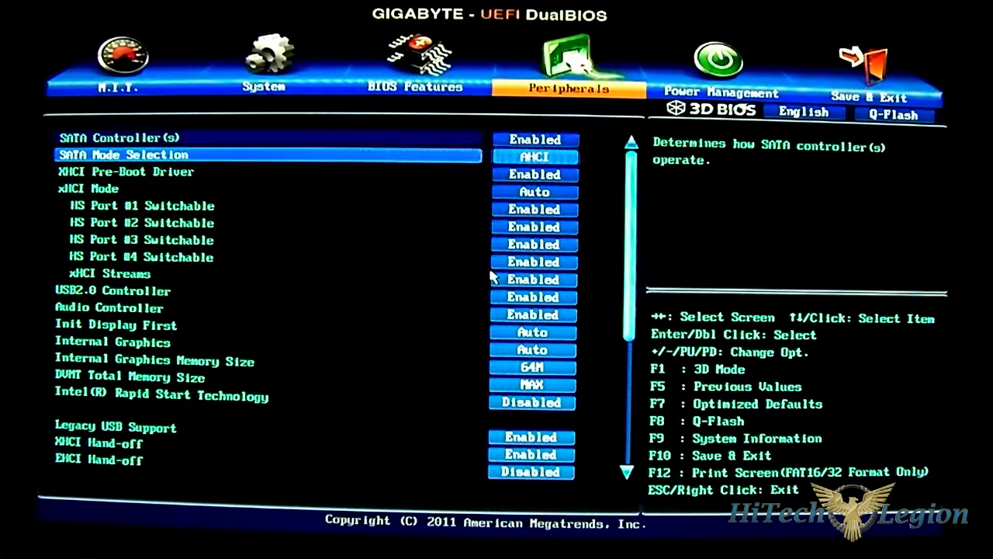
{"action": "key", "text": "Up"}
{"action": "key", "text": "Down"}
{"action": "key", "text": "Down"}
{"action": "key", "text": "Up"}
{"action": "key", "text": "Up"}
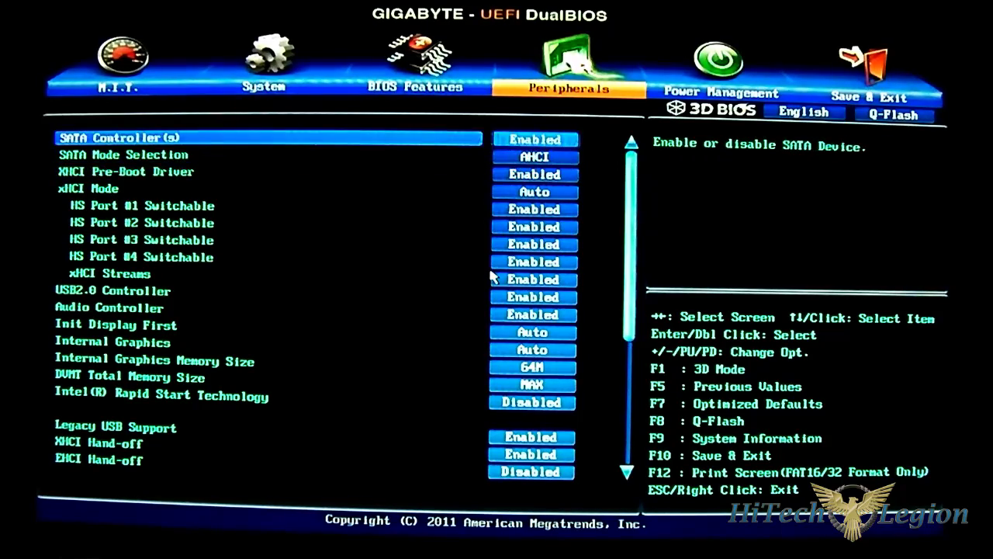
{"action": "key", "text": "Down"}
{"action": "key", "text": "Down"}
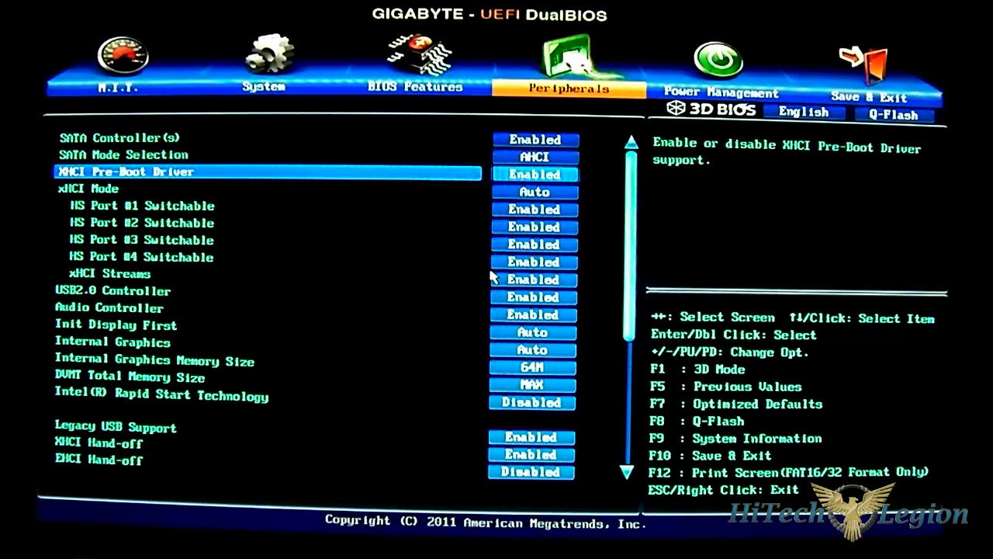
{"action": "key", "text": "Down"}
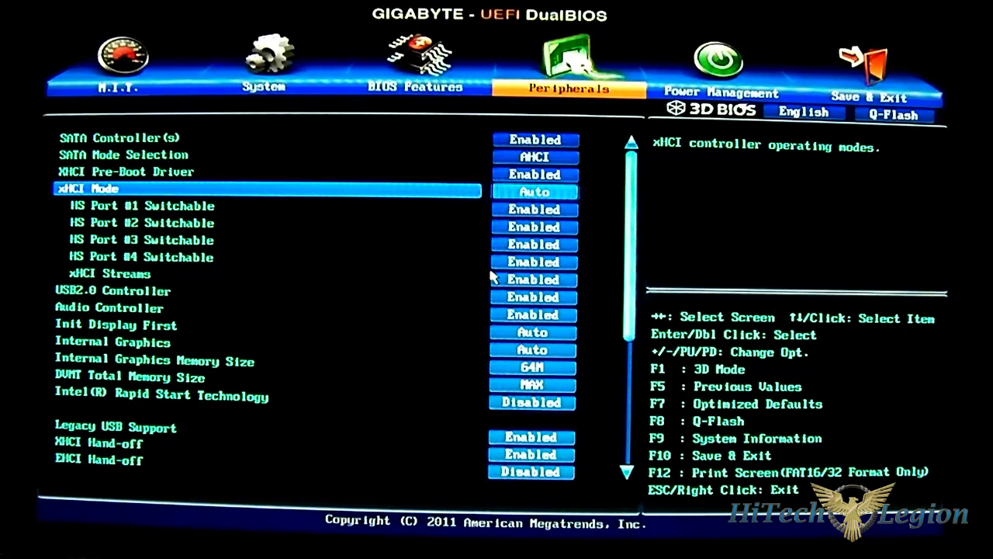
Step: Move down past Audio Controller and Internal Graphics to Internal Graphics Memory Size
{"action": "key", "text": "Down"}
{"action": "key", "text": "Down"}
{"action": "key", "text": "Down"}
{"action": "key", "text": "Down"}
{"action": "key", "text": "Down"}
{"action": "key", "text": "Down"}
{"action": "key", "text": "Down"}
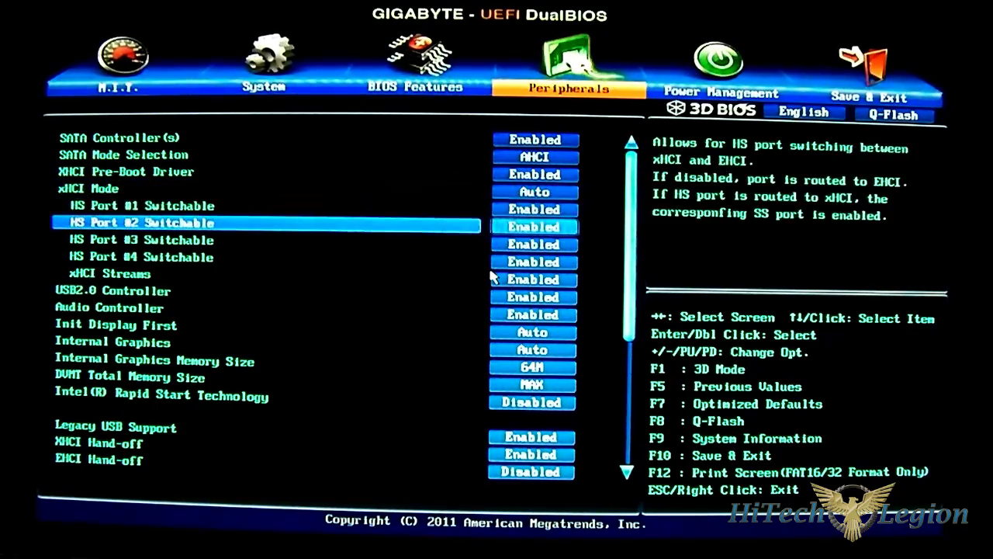
{"action": "key", "text": "Up"}
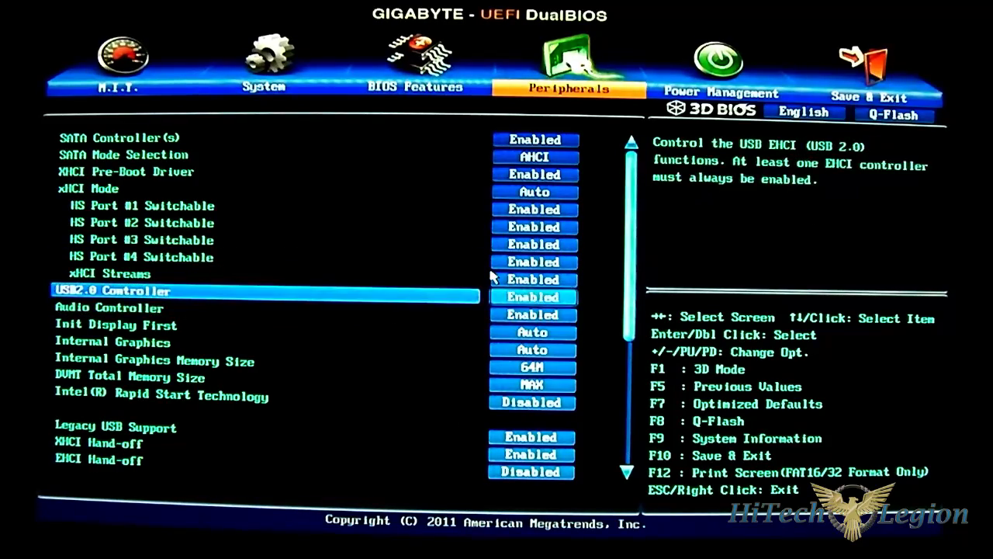
{"action": "key", "text": "Down"}
{"action": "key", "text": "Down"}
{"action": "key", "text": "Up"}
{"action": "key", "text": "Down"}
{"action": "key", "text": "Down"}
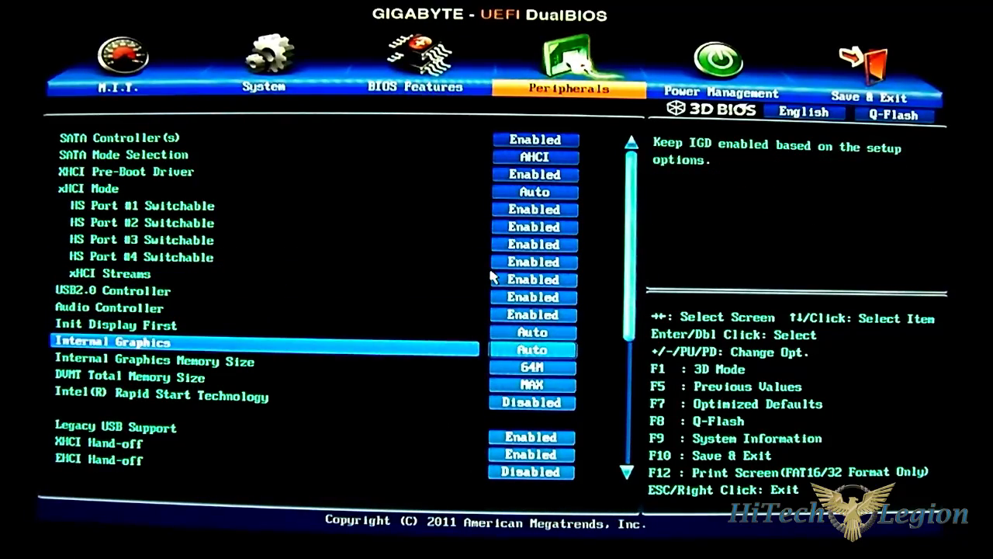
{"action": "key", "text": "Down"}
{"action": "key", "text": "Up"}
{"action": "key", "text": "Down"}
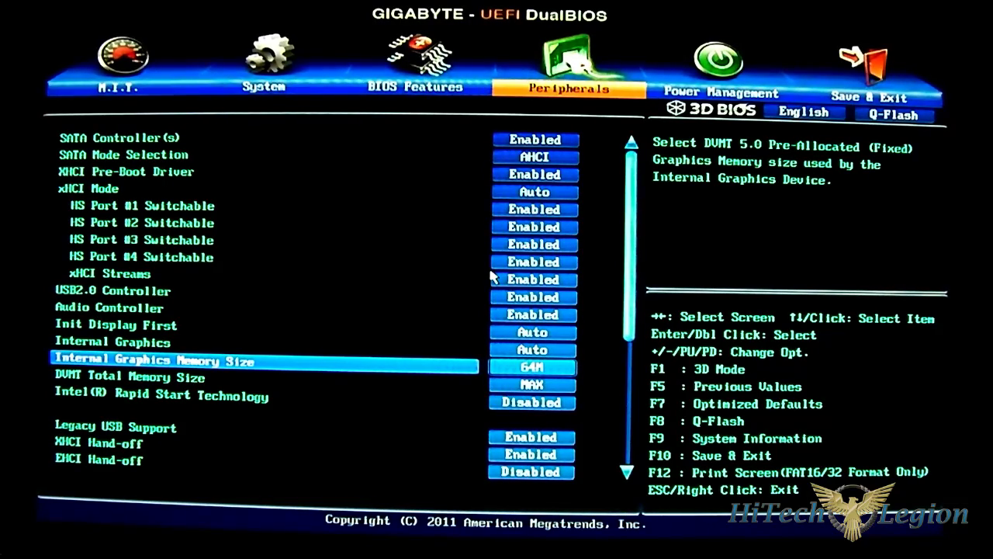
Step: Browse the graphics memory sizes from 160M to 1024M, then close the list, keeping 64M
{"action": "key", "text": "Return"}
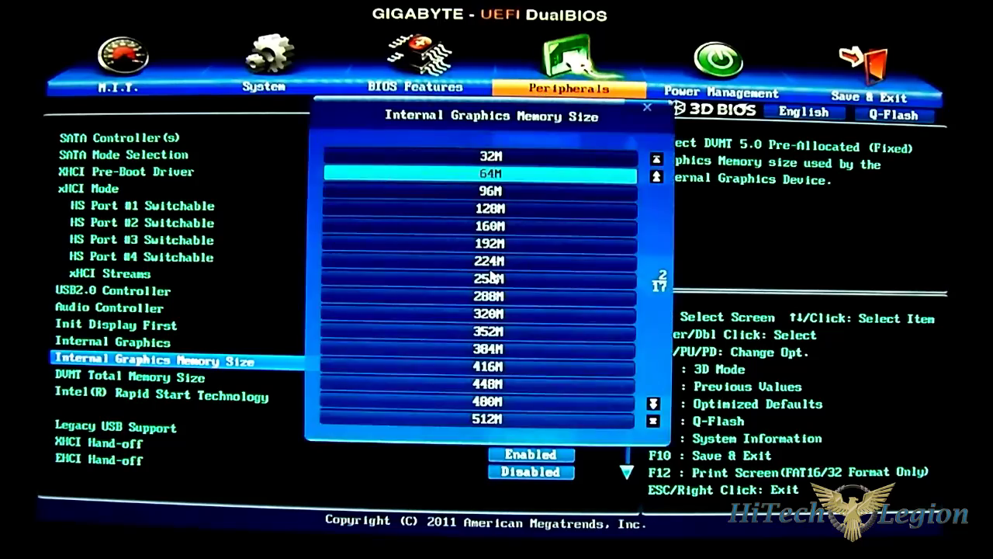
{"action": "key", "text": "Down"}
{"action": "key", "text": "Down"}
{"action": "key", "text": "Down"}
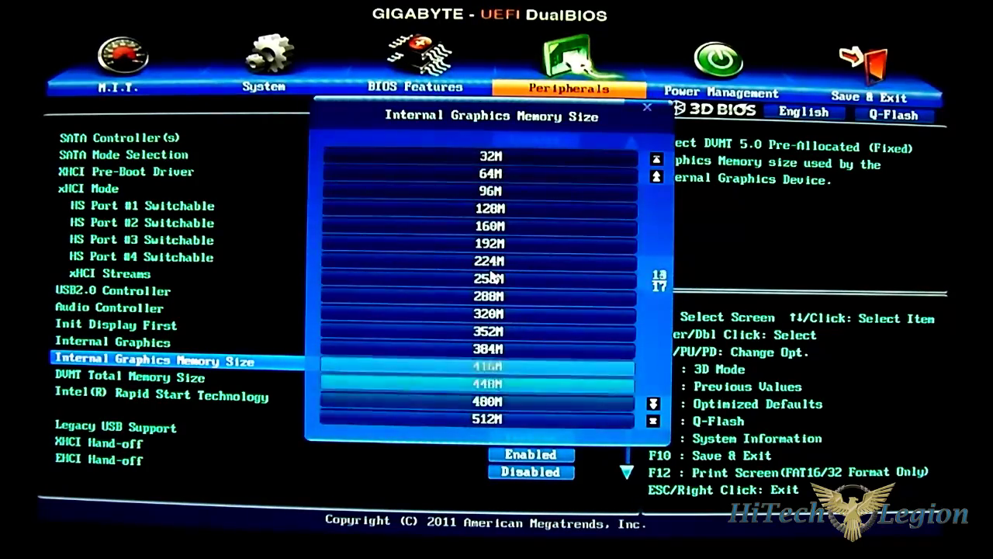
{"action": "key", "text": "Down"}
{"action": "key", "text": "Down"}
{"action": "key", "text": "Down"}
{"action": "key", "text": "Down"}
{"action": "key", "text": "Down"}
{"action": "key", "text": "Down"}
{"action": "key", "text": "Down"}
{"action": "key", "text": "Down"}
{"action": "key", "text": "Down"}
{"action": "key", "text": "Down"}
{"action": "key", "text": "Down"}
{"action": "key", "text": "Down"}
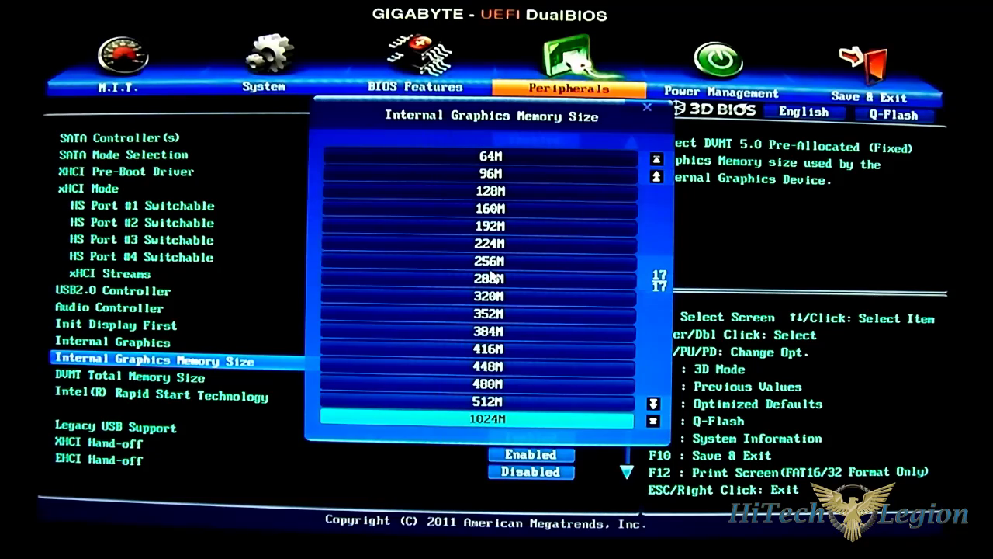
{"action": "key", "text": "Escape"}
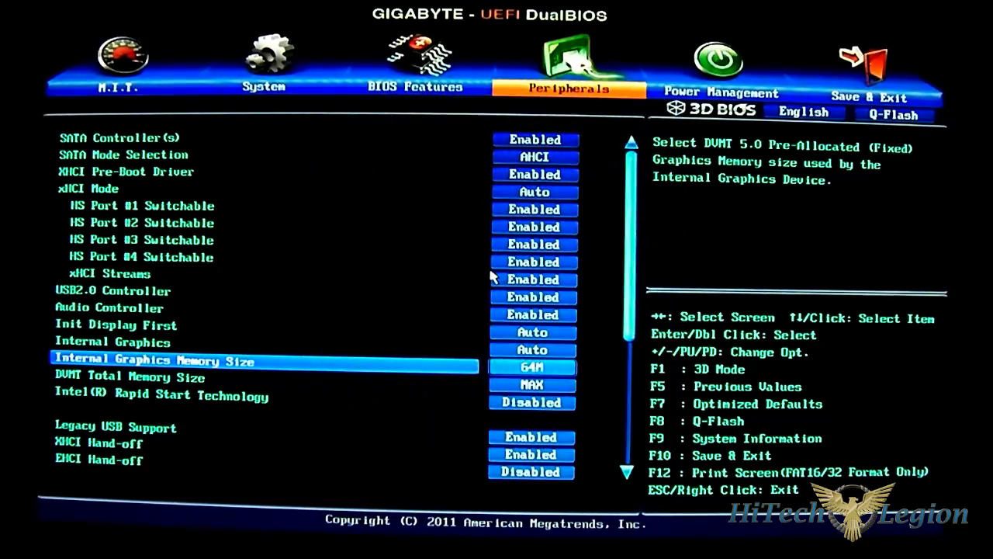
{"action": "key", "text": "Down"}
Step: Review the Intel Rapid Start, USB legacy and OnBoard LAN Controller settings
{"action": "key", "text": "Down"}
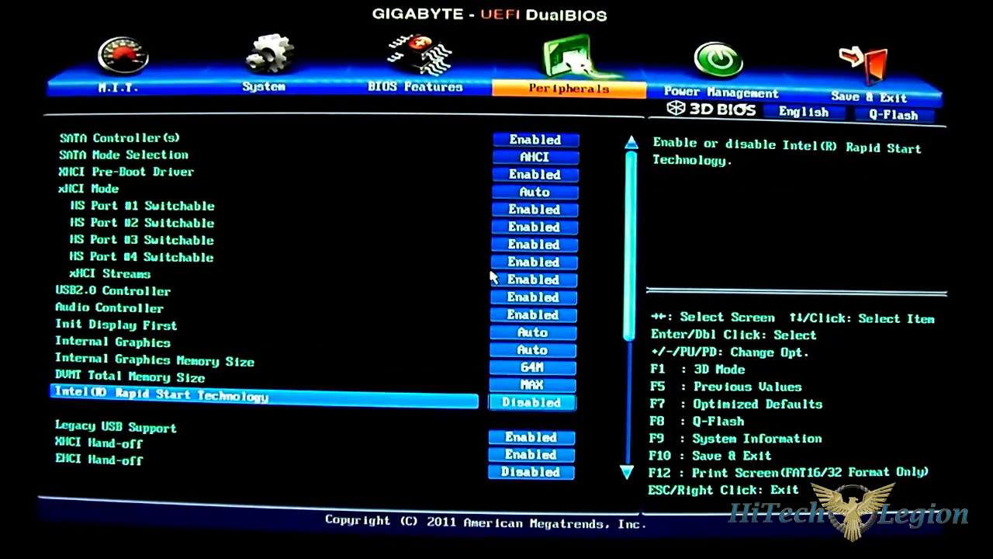
{"action": "key", "text": "Down"}
{"action": "key", "text": "Down"}
{"action": "key", "text": "Down"}
{"action": "key", "text": "Down"}
{"action": "key", "text": "Down"}
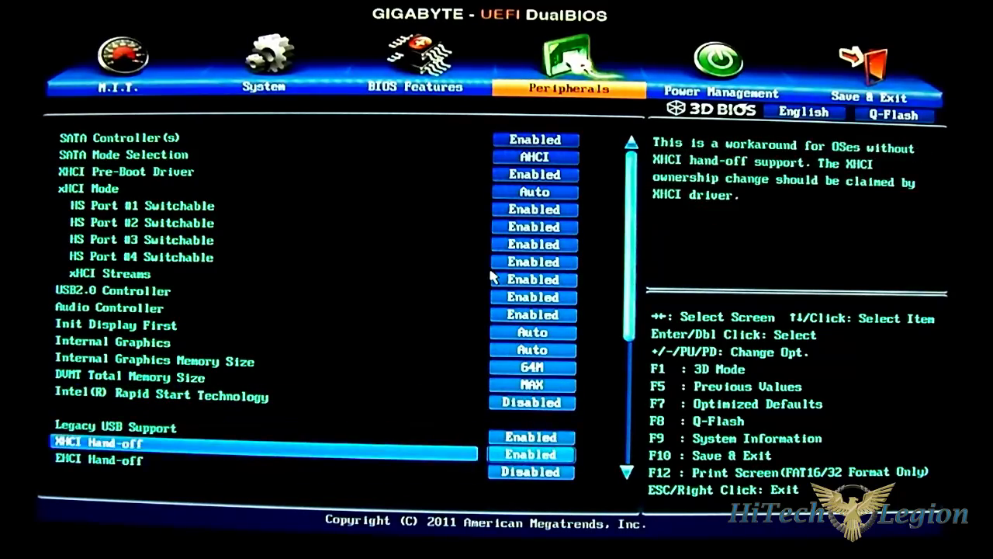
{"action": "key", "text": "Up"}
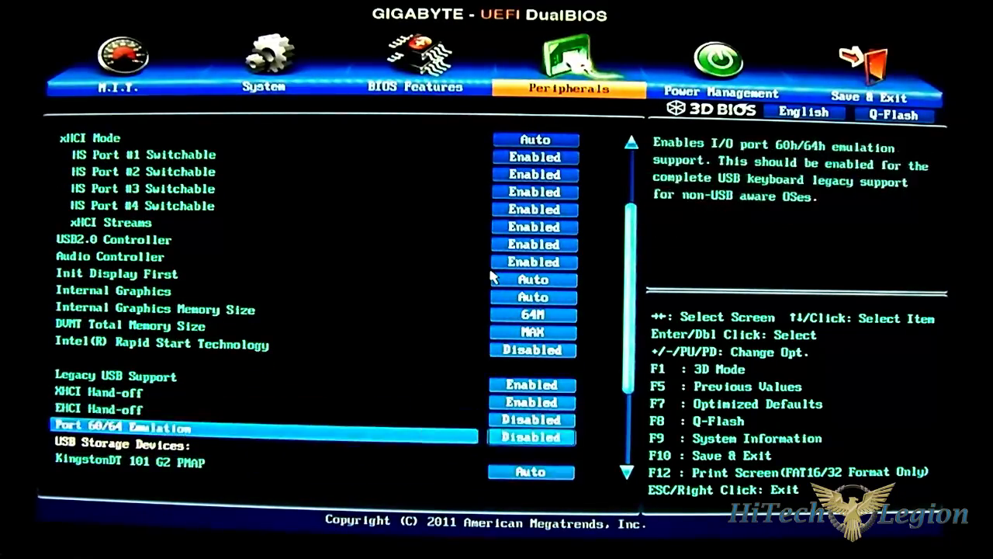
{"action": "key", "text": "Down"}
{"action": "key", "text": "Down"}
{"action": "key", "text": "Up"}
{"action": "key", "text": "Down"}
{"action": "key", "text": "Down"}
{"action": "key", "text": "Down"}
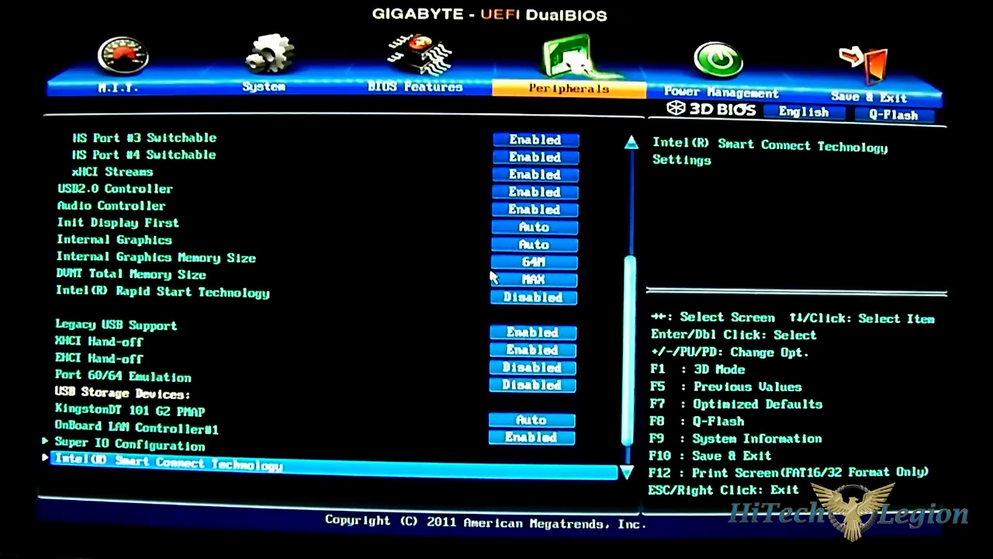
{"action": "key", "text": "Up"}
{"action": "key", "text": "Up"}
{"action": "key", "text": "Up"}
{"action": "key", "text": "Down"}
{"action": "key", "text": "Down"}
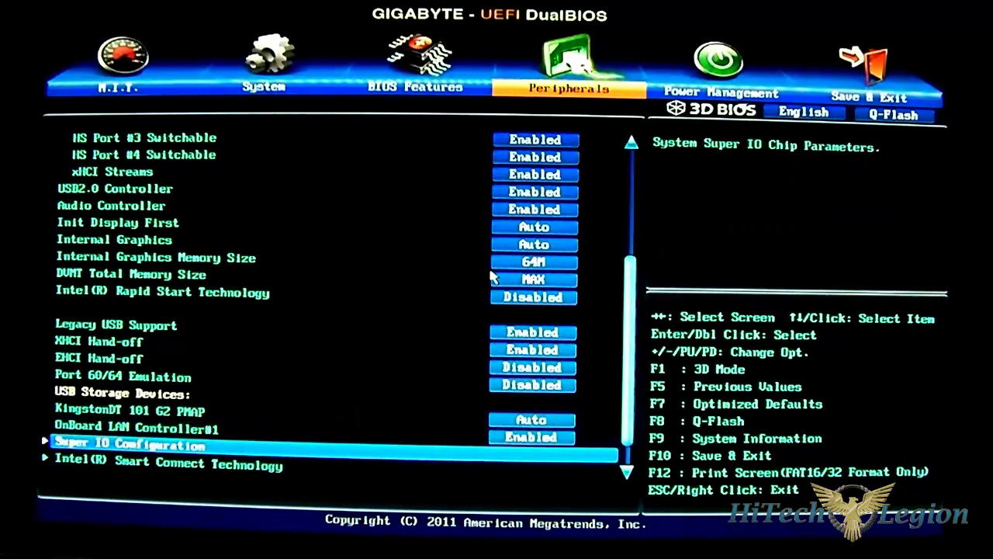
Step: Check the Super IO Configuration and Intel Smart Connect Technology submenus
{"action": "key", "text": "Return"}
{"action": "key", "text": "Escape"}
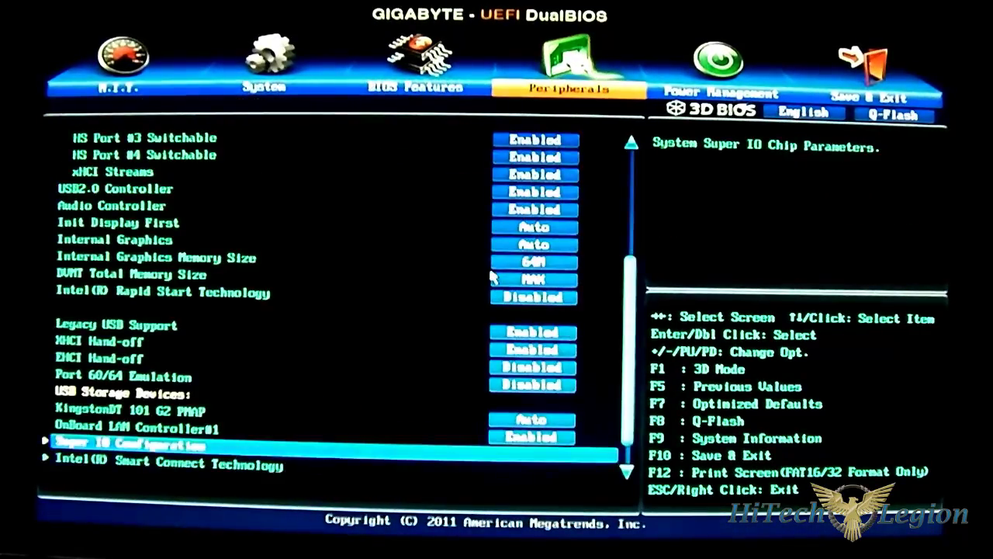
{"action": "key", "text": "Down"}
{"action": "key", "text": "Return"}
{"action": "key", "text": "Escape"}
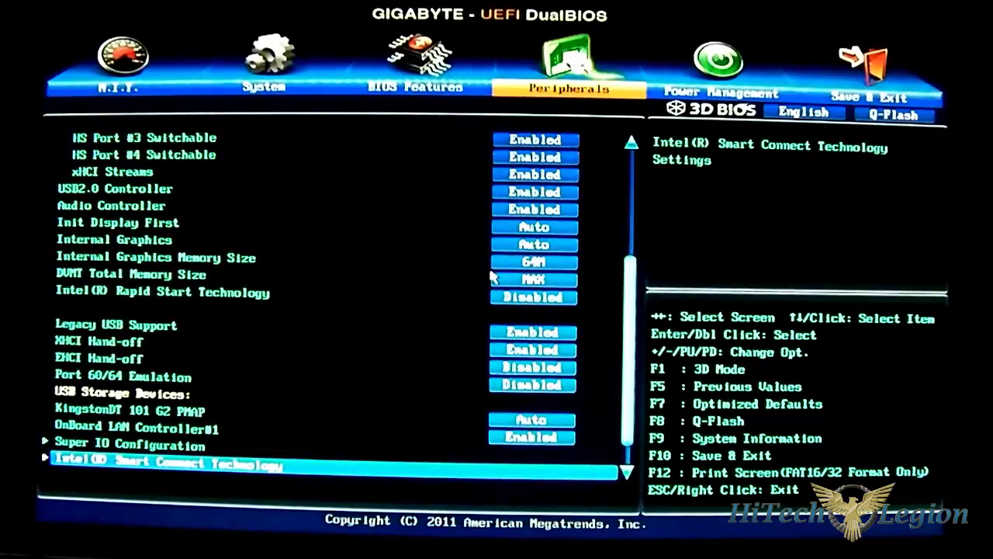
{"action": "key", "text": "Up"}
{"action": "key", "text": "Up"}
{"action": "key", "text": "Up"}
{"action": "key", "text": "Up"}
{"action": "key", "text": "Up"}
{"action": "key", "text": "Up"}
{"action": "key", "text": "Up"}
{"action": "key", "text": "Up"}
{"action": "key", "text": "Up"}
{"action": "key", "text": "Up"}
{"action": "key", "text": "Up"}
{"action": "key", "text": "Up"}
{"action": "key", "text": "Up"}
{"action": "key", "text": "Up"}
{"action": "key", "text": "Up"}
{"action": "key", "text": "Up"}
{"action": "key", "text": "Up"}
{"action": "key", "text": "Up"}
{"action": "key", "text": "Up"}
{"action": "key", "text": "Up"}
{"action": "key", "text": "Up"}
{"action": "key", "text": "Up"}
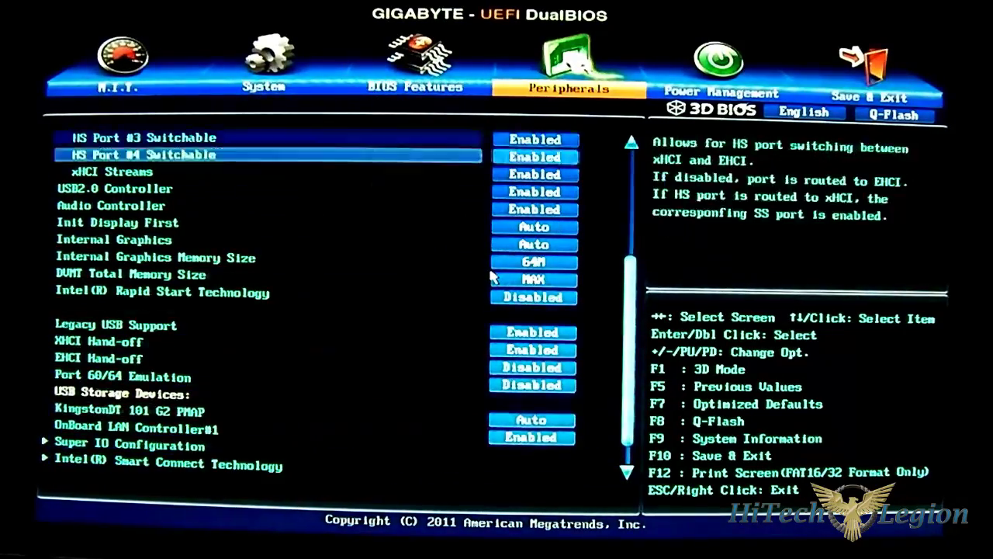
{"action": "key", "text": "Right"}
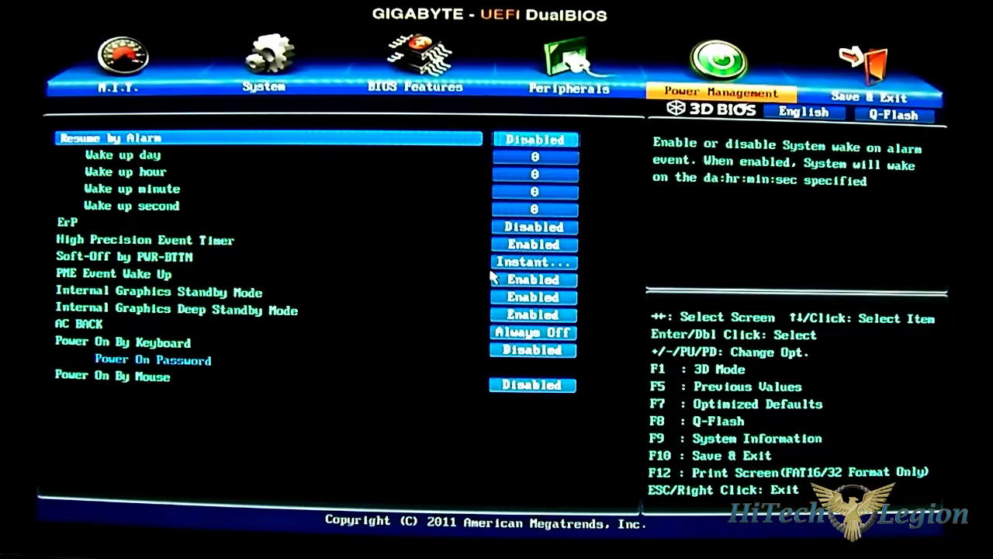
Step: Review the Power Management items (ErP, High Precision Event Timer, Soft-Off by PWR-BTTN, PME Event Wake Up), then move to Save & Exit
{"action": "key", "text": "Down"}
{"action": "key", "text": "Down"}
{"action": "key", "text": "Down"}
{"action": "key", "text": "Down"}
{"action": "key", "text": "Down"}
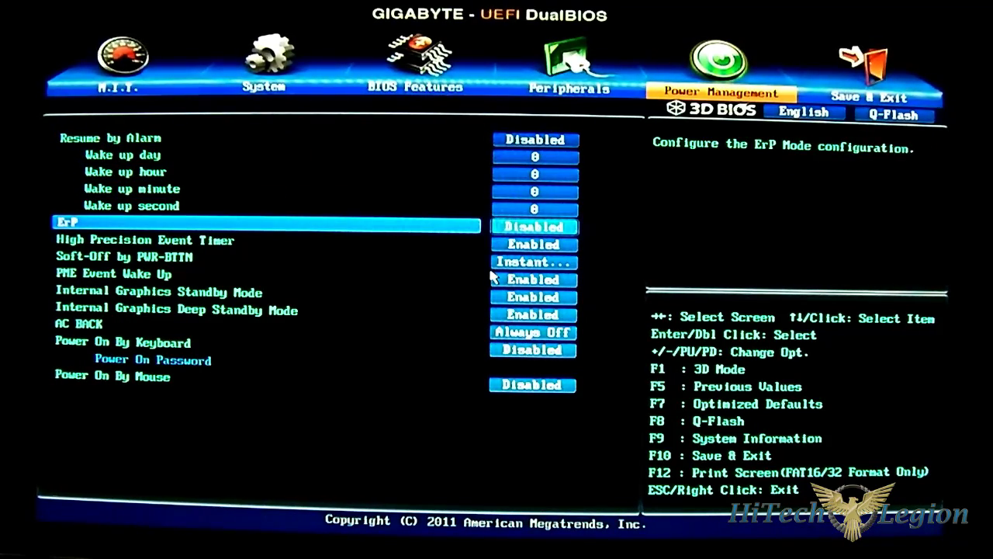
{"action": "key", "text": "Down"}
{"action": "key", "text": "Down"}
{"action": "key", "text": "Up"}
{"action": "key", "text": "Down"}
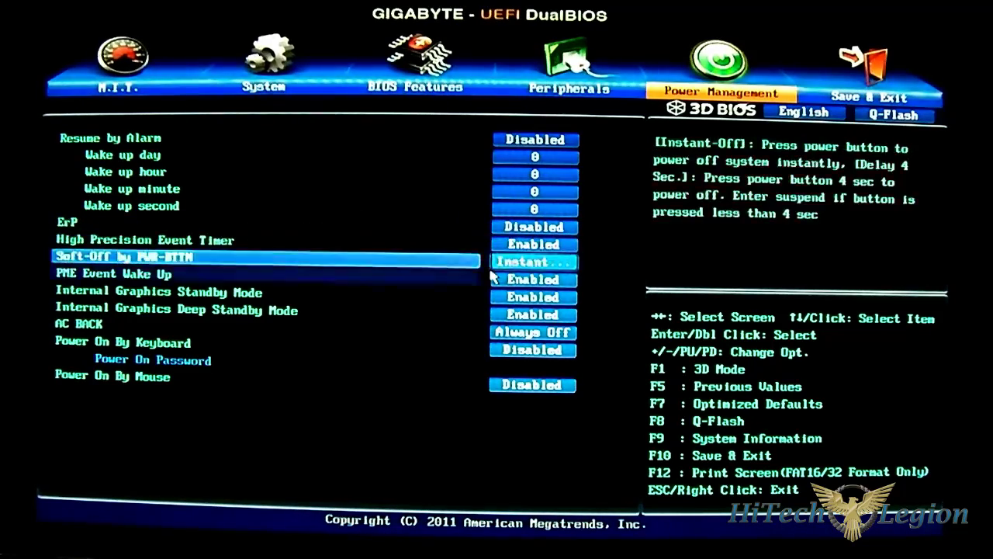
{"action": "key", "text": "Down"}
{"action": "key", "text": "Down"}
{"action": "key", "text": "Down"}
{"action": "key", "text": "Down"}
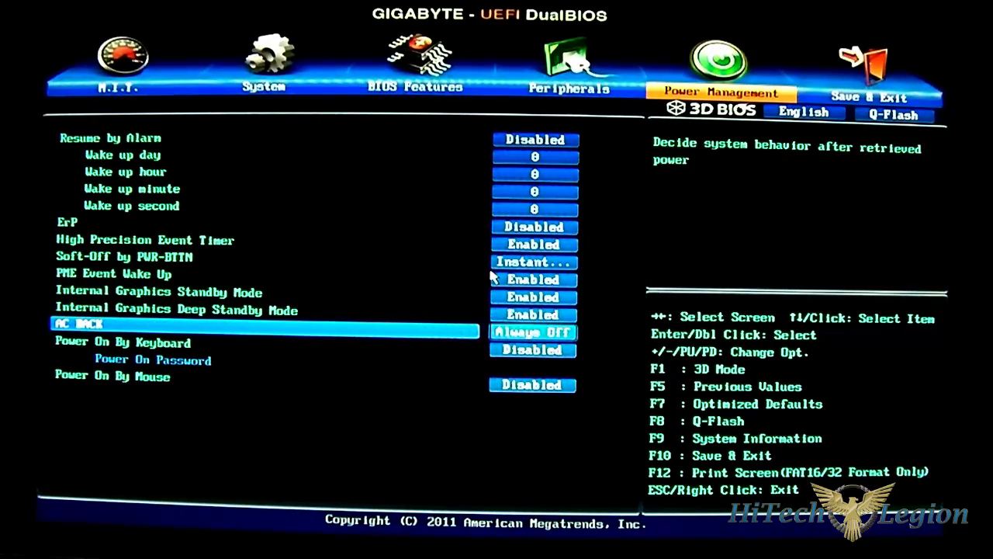
{"action": "key", "text": "Up"}
{"action": "key", "text": "Up"}
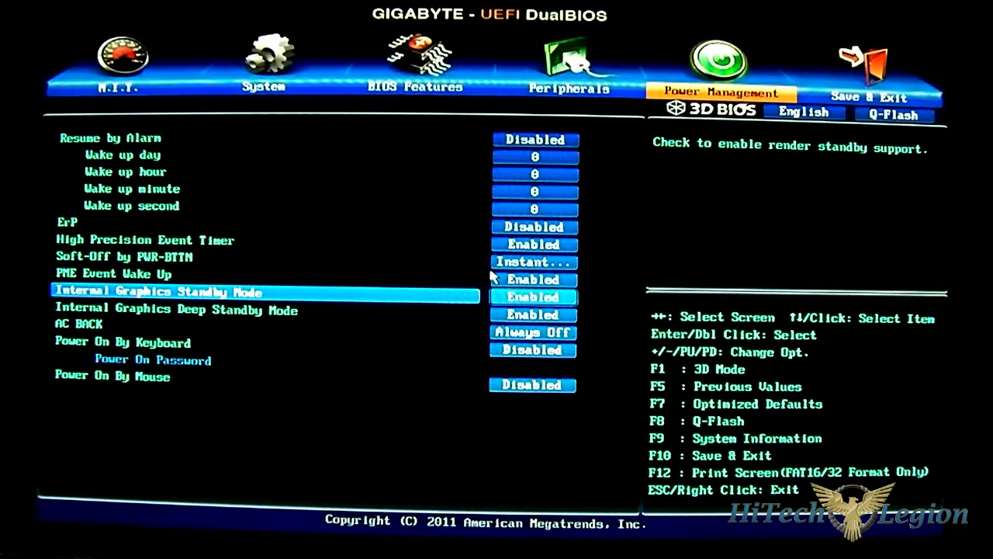
{"action": "key", "text": "Up"}
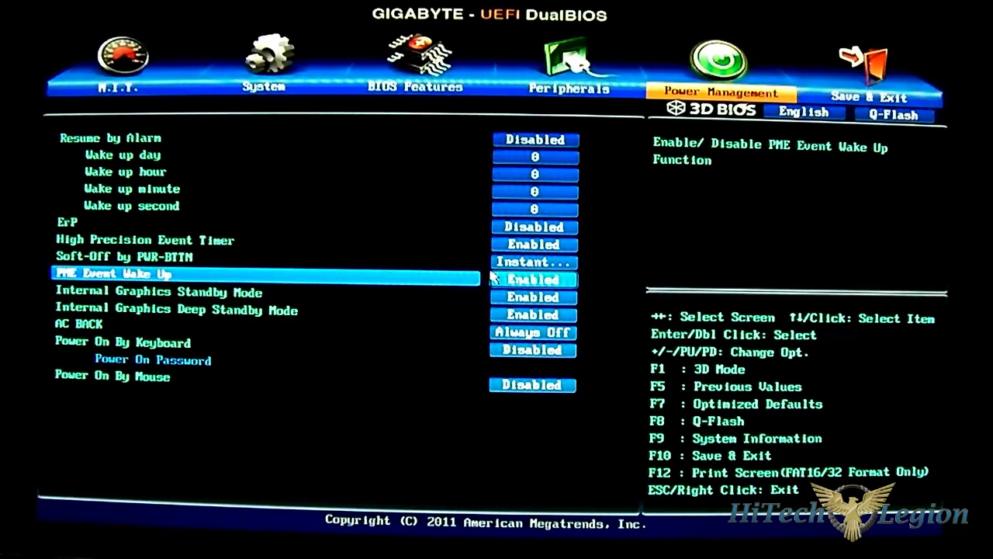
{"action": "key", "text": "Right"}
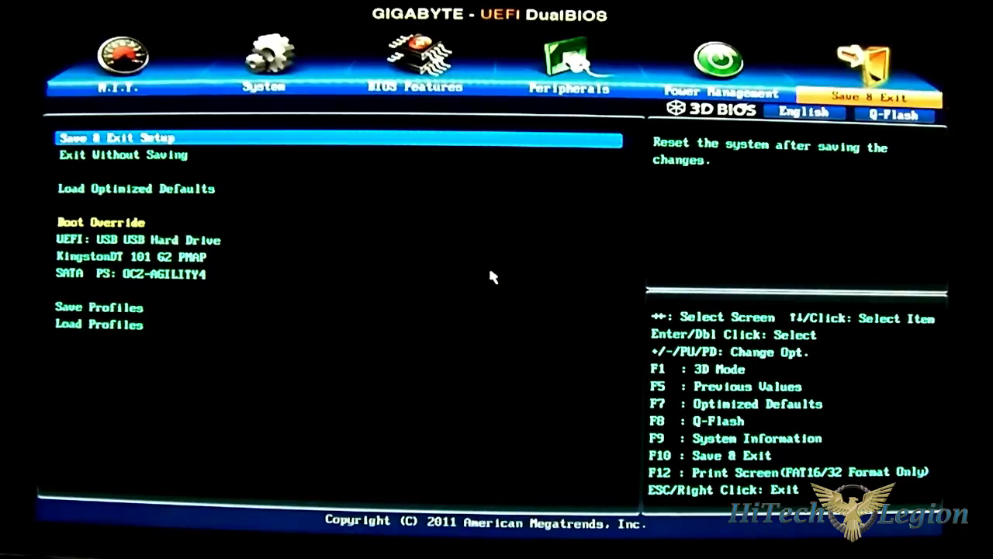
{"action": "key", "text": "Down"}
{"action": "key", "text": "Up"}
{"action": "key", "text": "Down"}
{"action": "key", "text": "Down"}
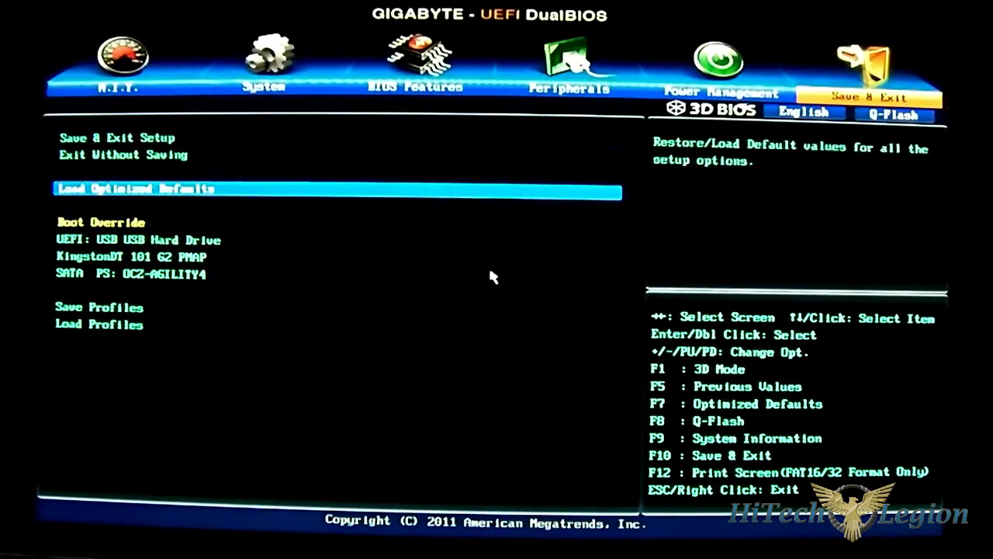
{"action": "key", "text": "Down"}
{"action": "key", "text": "Down"}
{"action": "key", "text": "Down"}
{"action": "key", "text": "Down"}
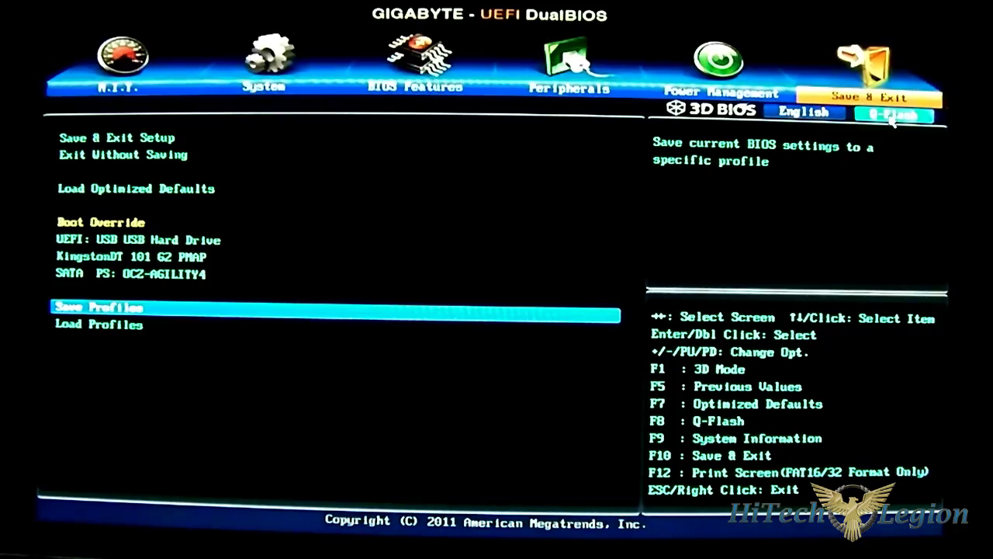
Step: Cycle left from Save & Exit back through the BIOS tabs toward M.I.T
{"action": "key", "text": "Left"}
{"action": "key", "text": "Left"}
{"action": "key", "text": "Left"}
{"action": "key", "text": "Left"}
{"action": "key", "text": "Left"}
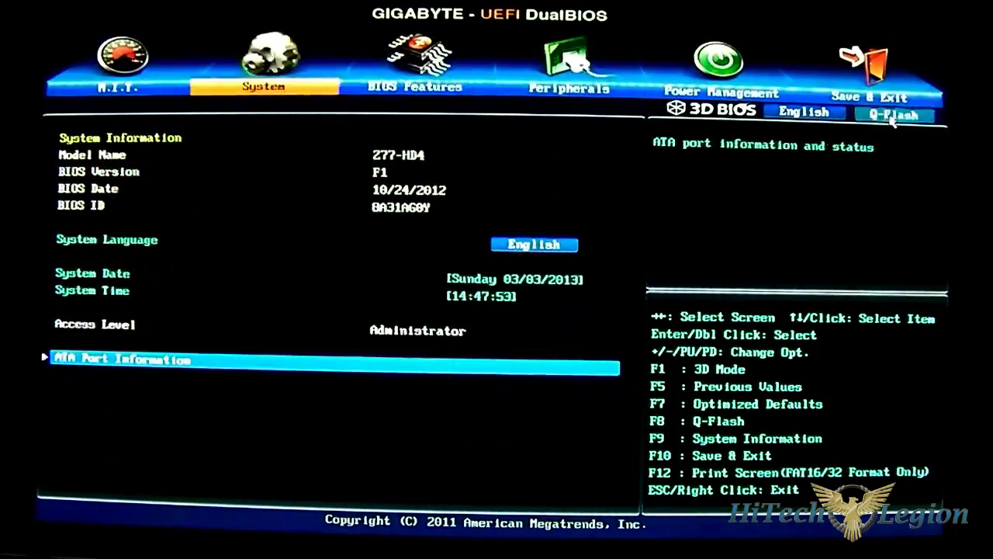